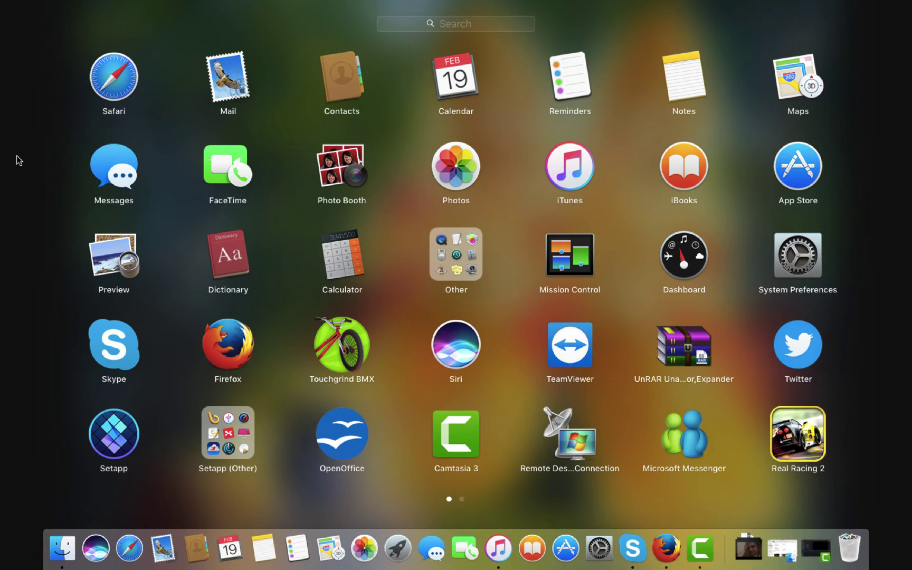
pyautogui.hscroll(5, 19, 160)
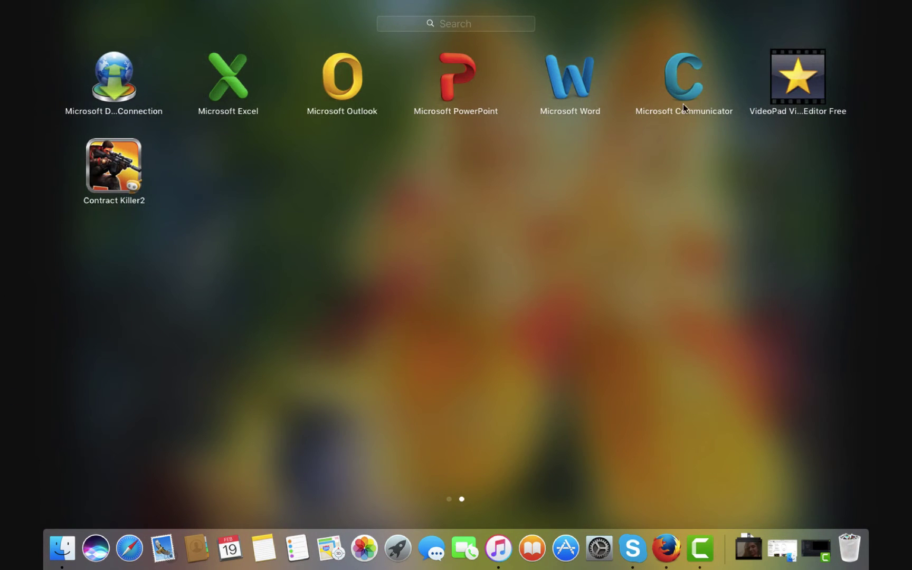
# - Launch Microsoft Word from the second Launchpad page
pyautogui.click(577, 94)
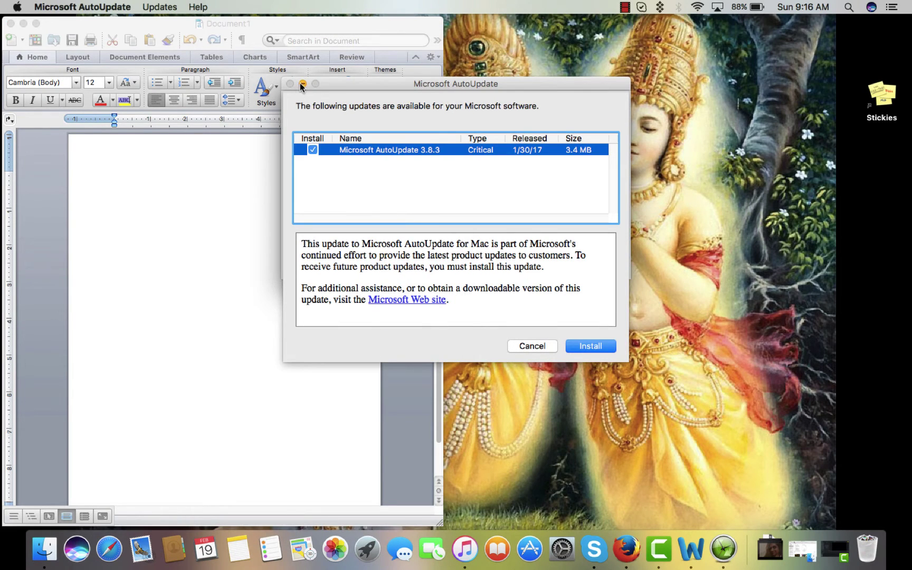
# - Dismiss AutoUpdate, resize the Java introduction from 28 to 72 pt, and minimize Word
pyautogui.click(291, 84)
pyautogui.click(108, 83)
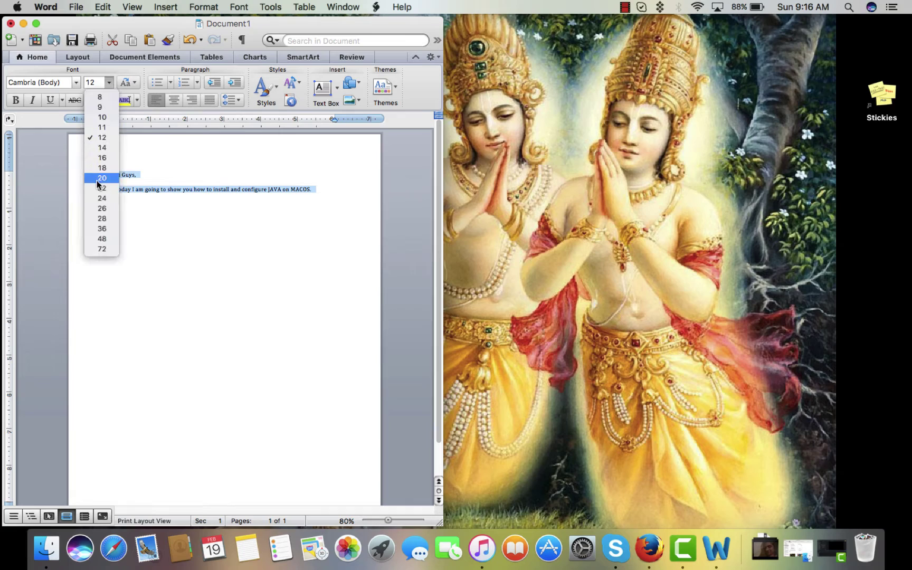
pyautogui.click(102, 219)
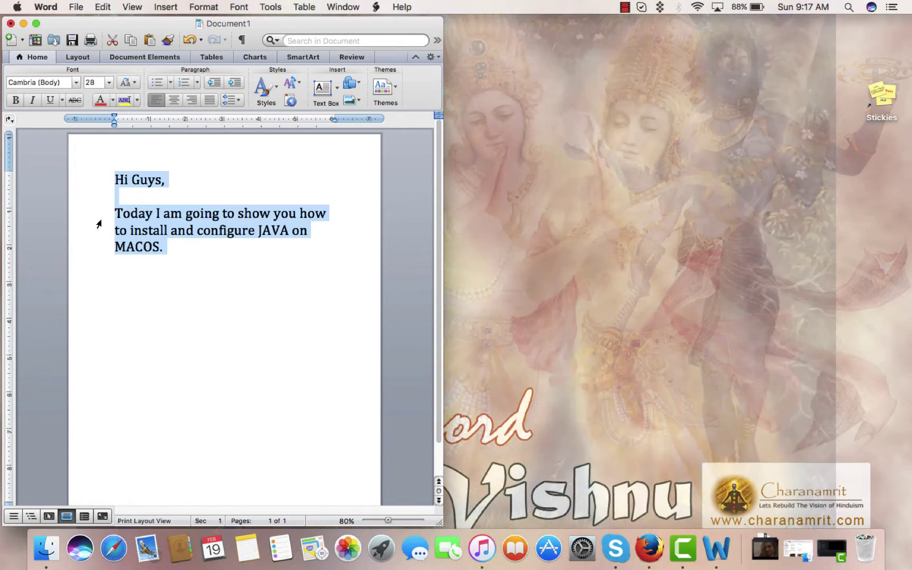
pyautogui.click(109, 83)
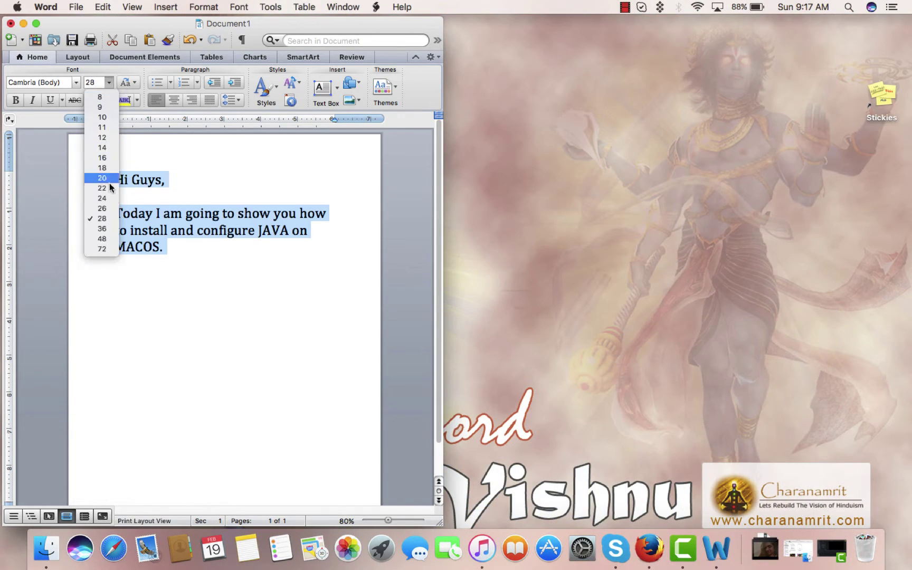
pyautogui.click(95, 249)
pyautogui.click(313, 273)
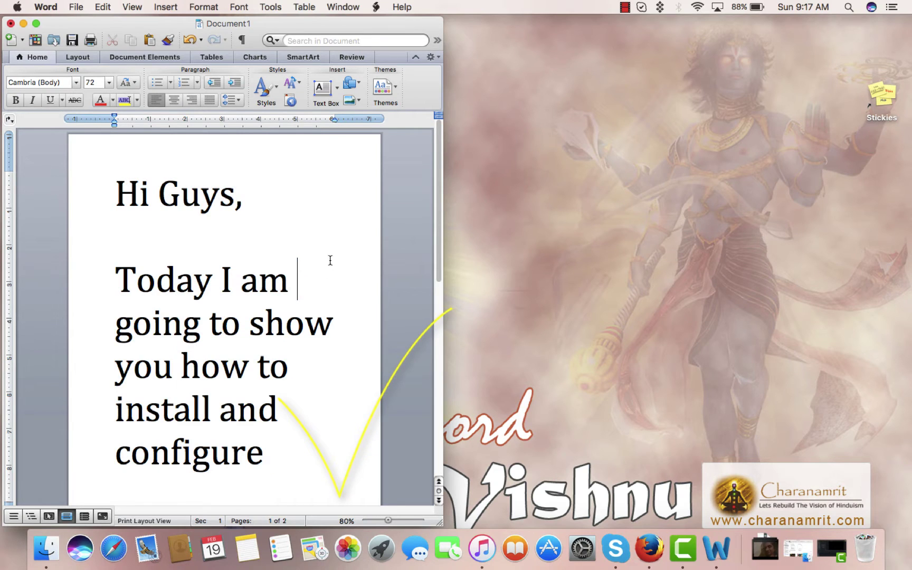
pyautogui.click(24, 24)
# - Launch Firefox from the Dock and go to Google
pyautogui.click(389, 250)
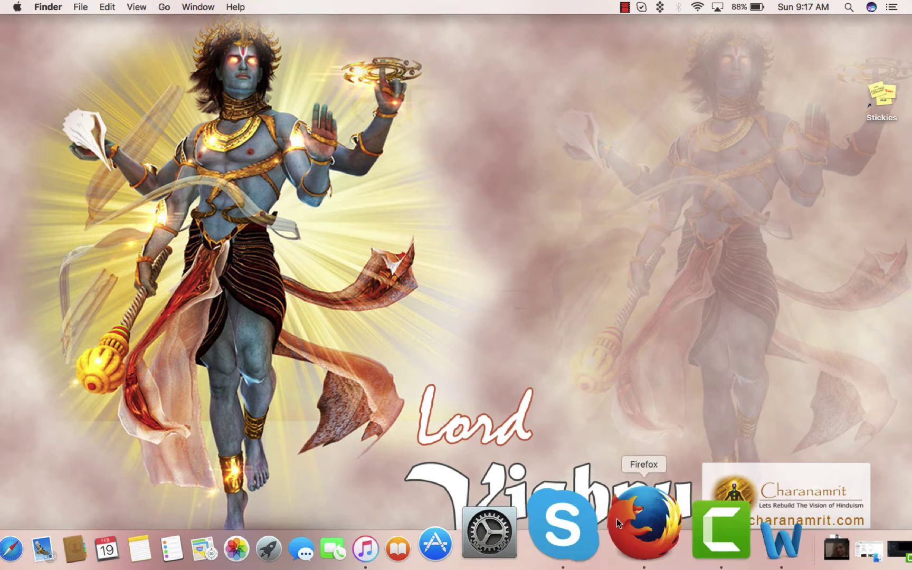
pyautogui.click(630, 521)
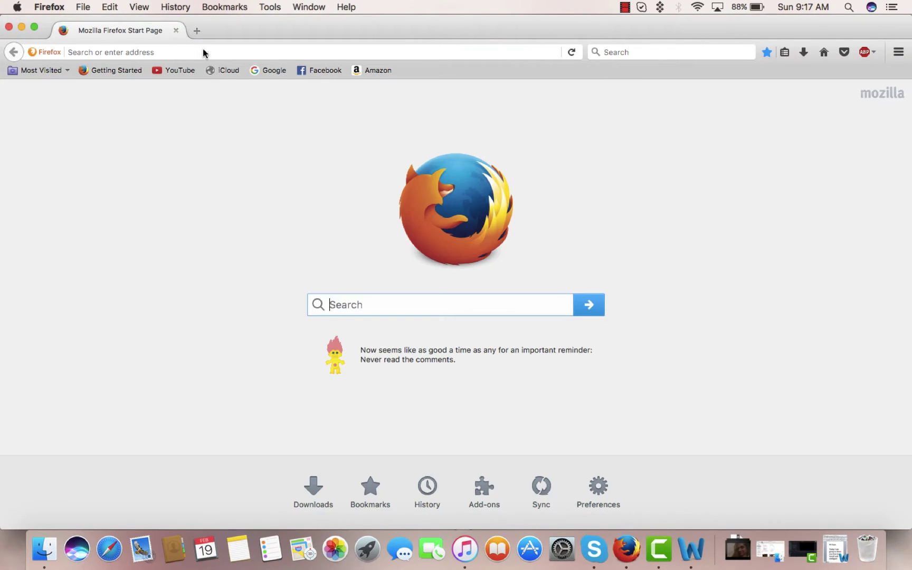
pyautogui.click(273, 70)
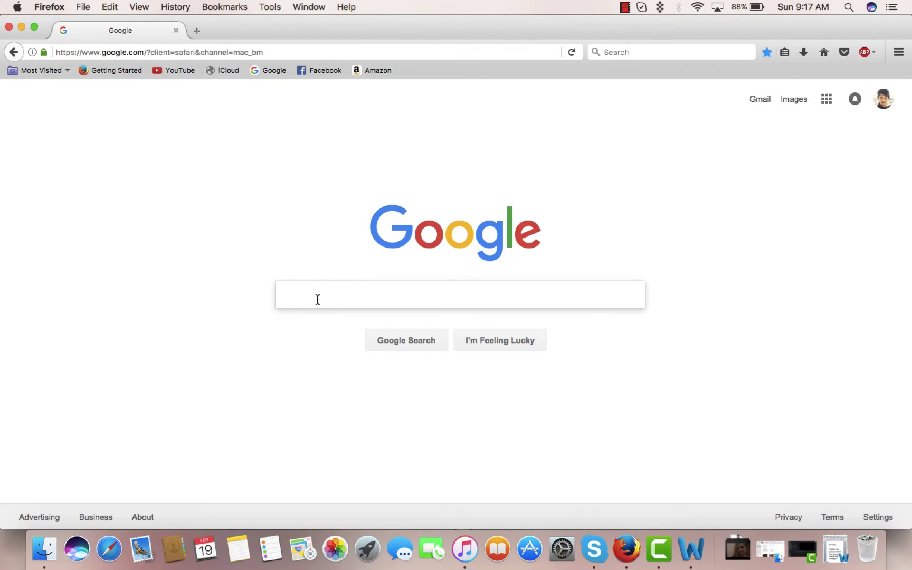
# - Search Google for the 'jdk 1.8 download' suggestion
pyautogui.click(317, 299)
pyautogui.write('JDK')
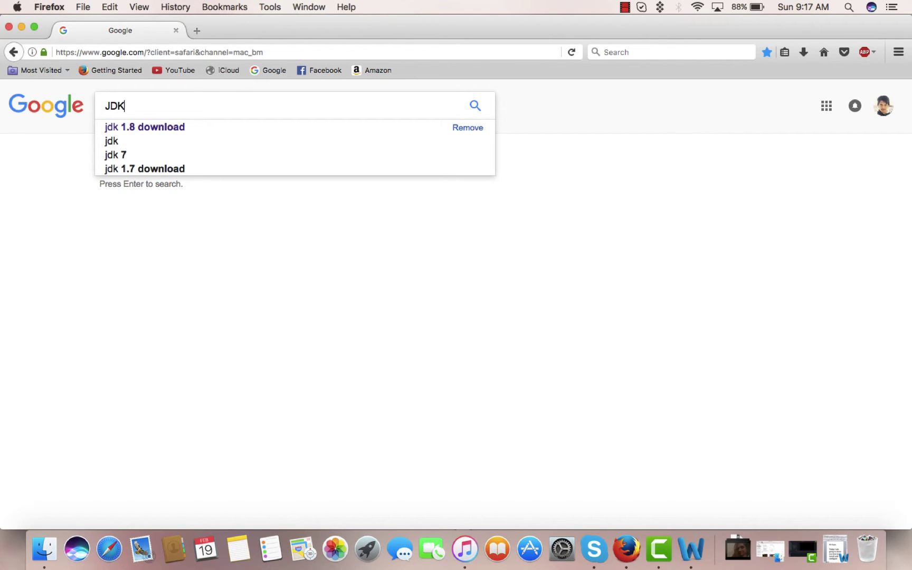
pyautogui.press('Down')
pyautogui.press('Return')
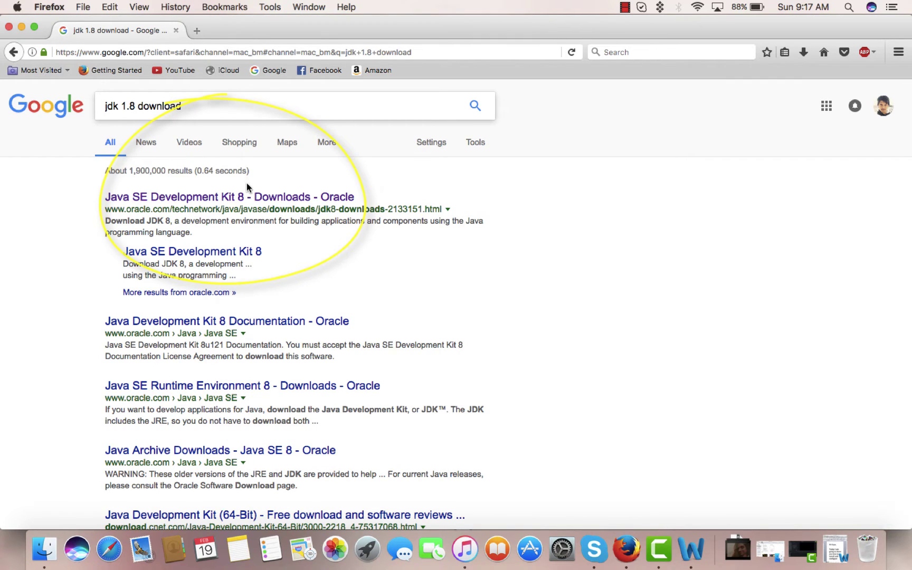
# - Open Oracle's JDK 8 Downloads page and highlight the Mac OS X entry in the 8u121 table
pyautogui.click(242, 199)
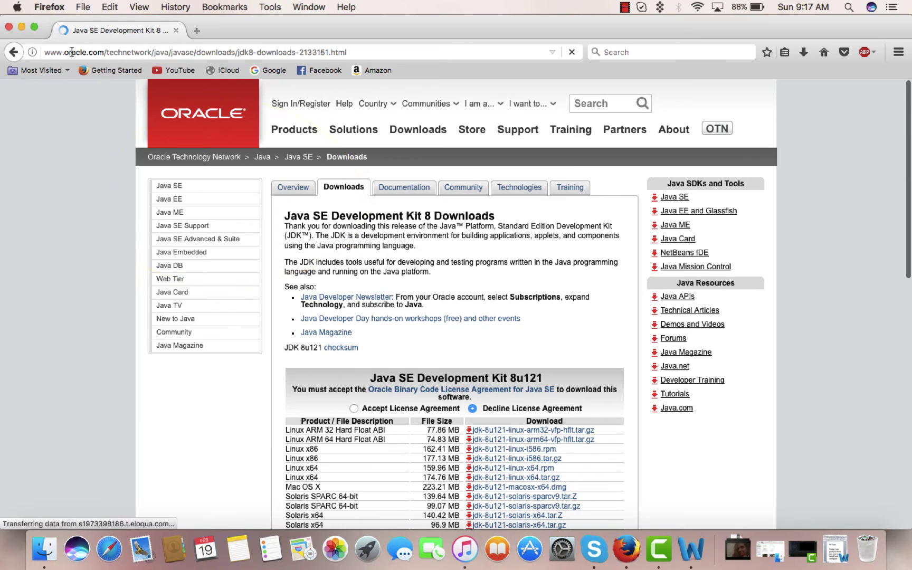
pyautogui.scroll(-2, 403, 224)
pyautogui.scroll(-2, 403, 223)
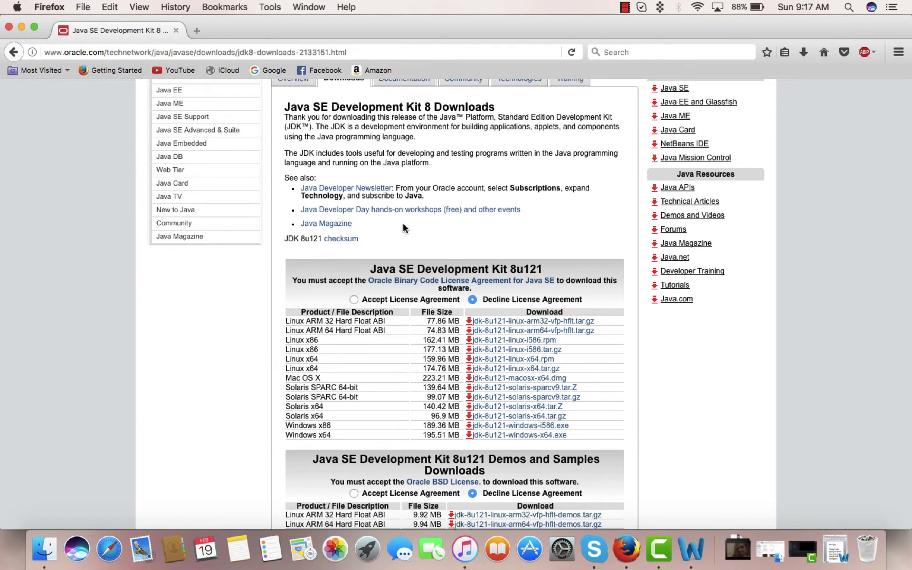
pyautogui.scroll(3, 403, 222)
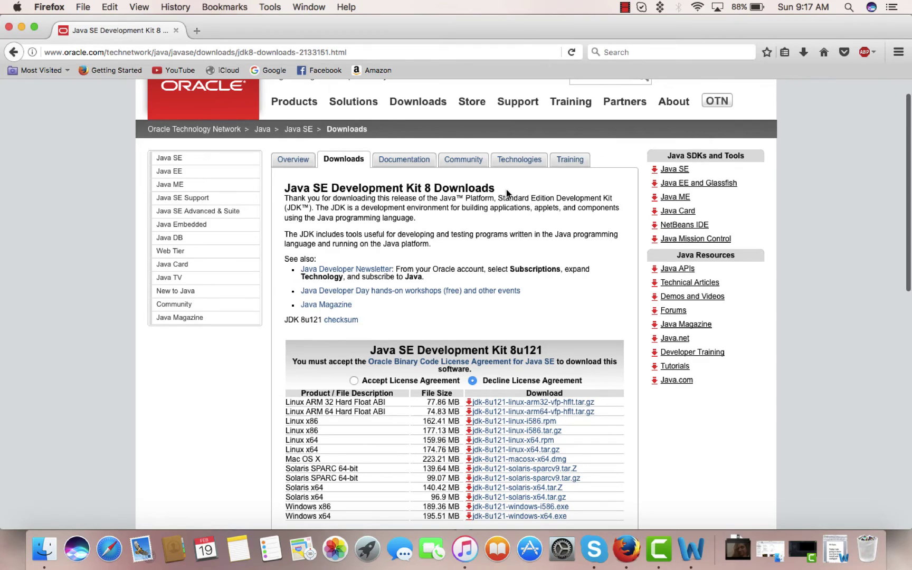
pyautogui.scroll(-4, 506, 189)
pyautogui.scroll(-3, 506, 189)
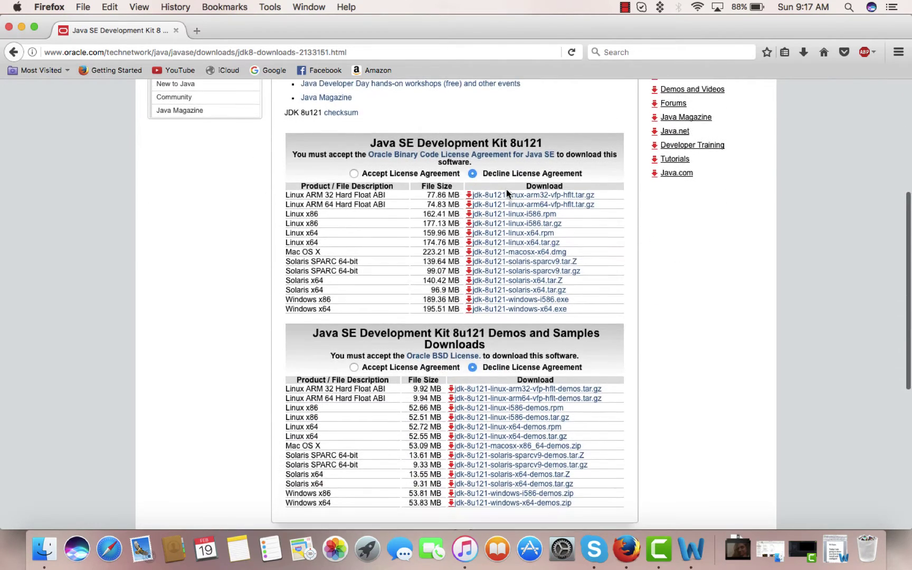
pyautogui.scroll(-3, 506, 188)
pyautogui.scroll(3, 508, 193)
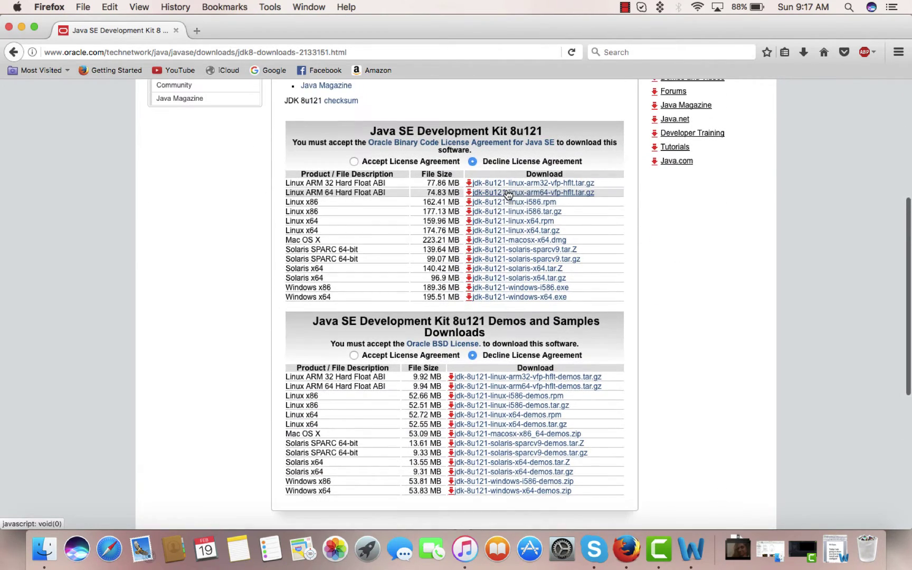
pyautogui.scroll(1, 507, 193)
pyautogui.scroll(1, 507, 193)
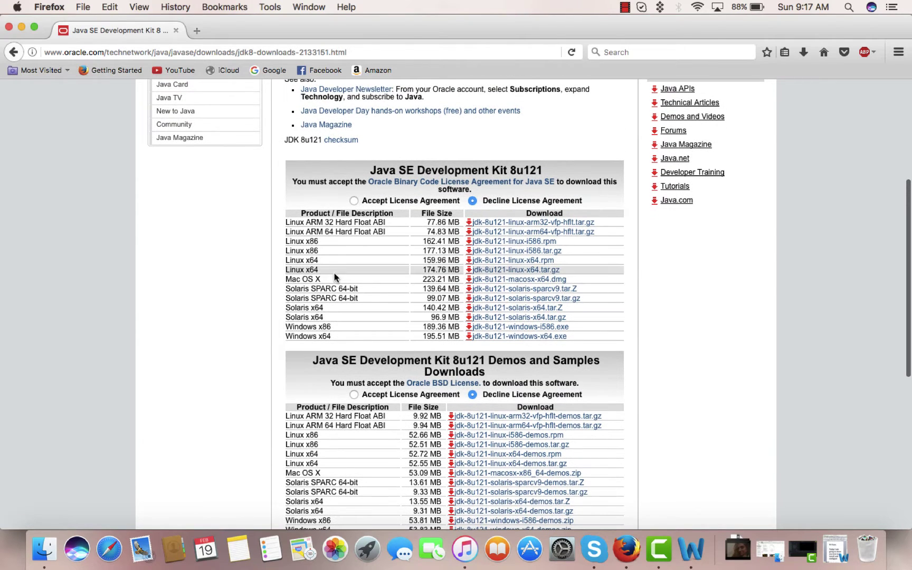
pyautogui.moveTo(286, 279); pyautogui.dragTo(313, 280)
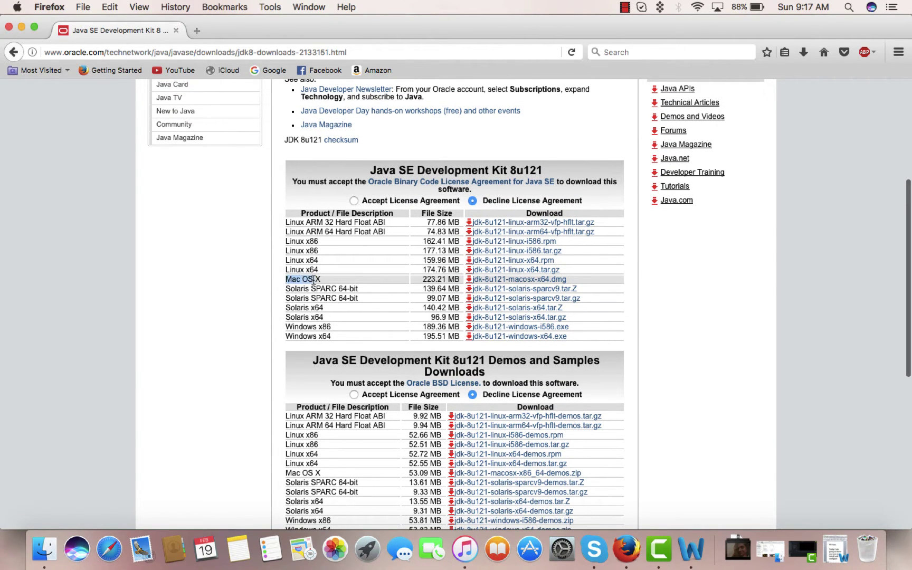
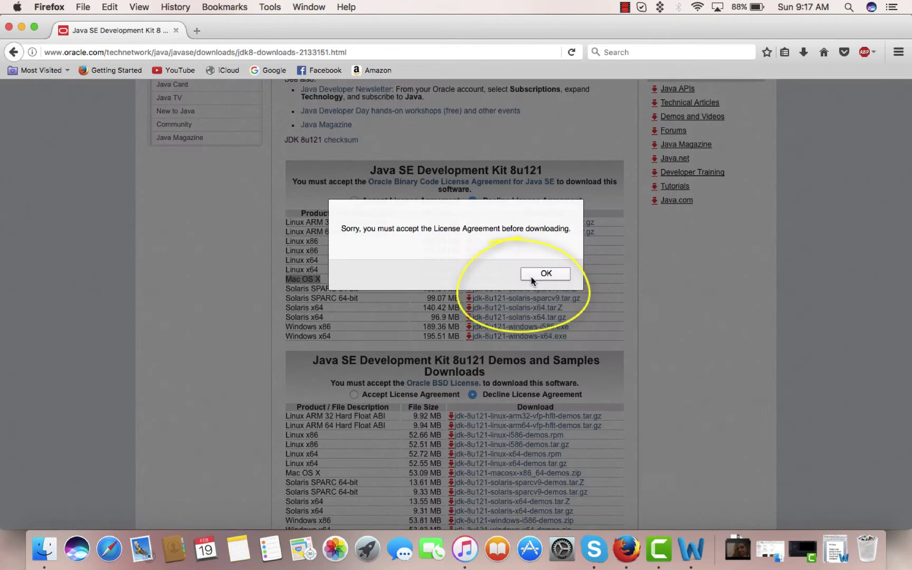
# - Accept the JDK 8u121 license and start downloading jdk-8u121-macosx-x64.dmg
pyautogui.click(546, 273)
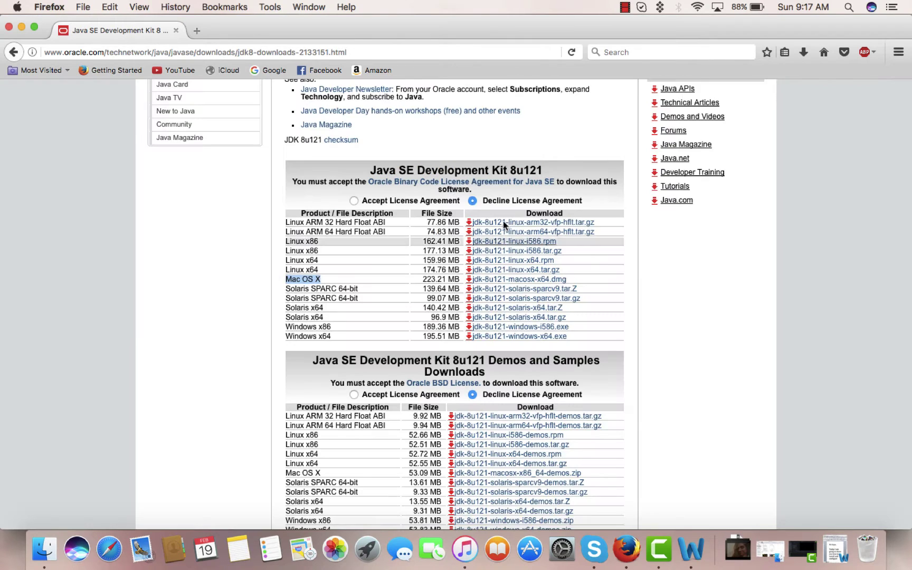
pyautogui.click(354, 201)
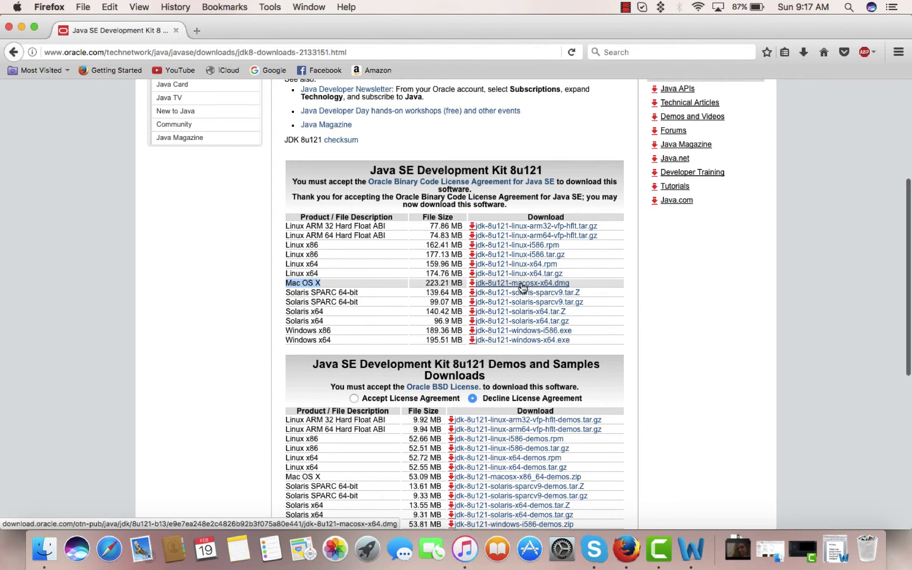
pyautogui.click(521, 284)
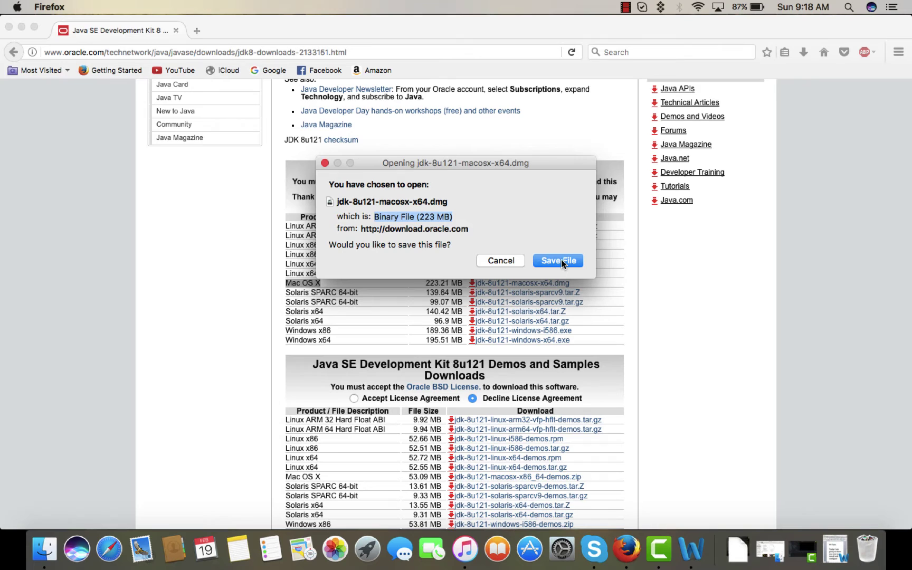
# - Save the 223 MB jdk-8u121-macosx-x64.dmg and show it in the downloads list
pyautogui.click(562, 261)
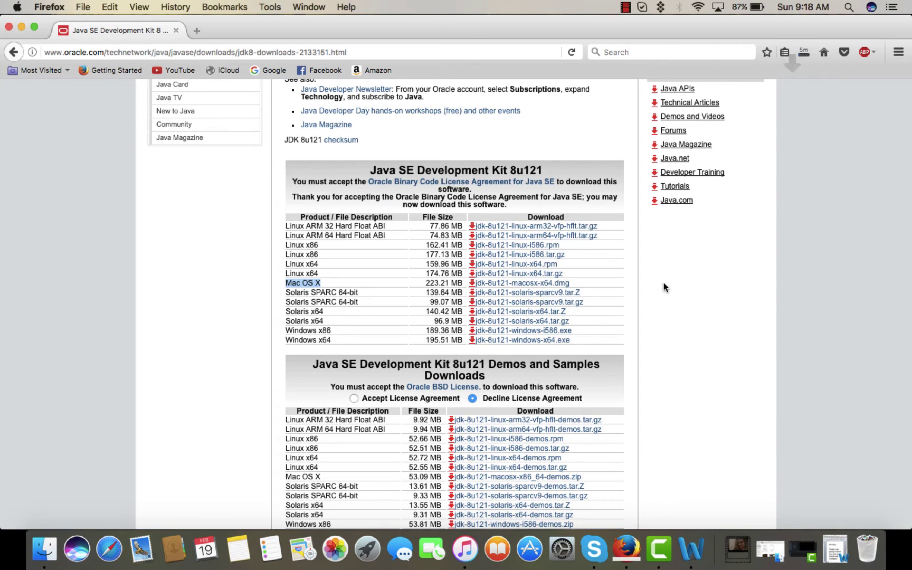
pyautogui.scroll(-3, 664, 283)
pyautogui.scroll(-1, 665, 283)
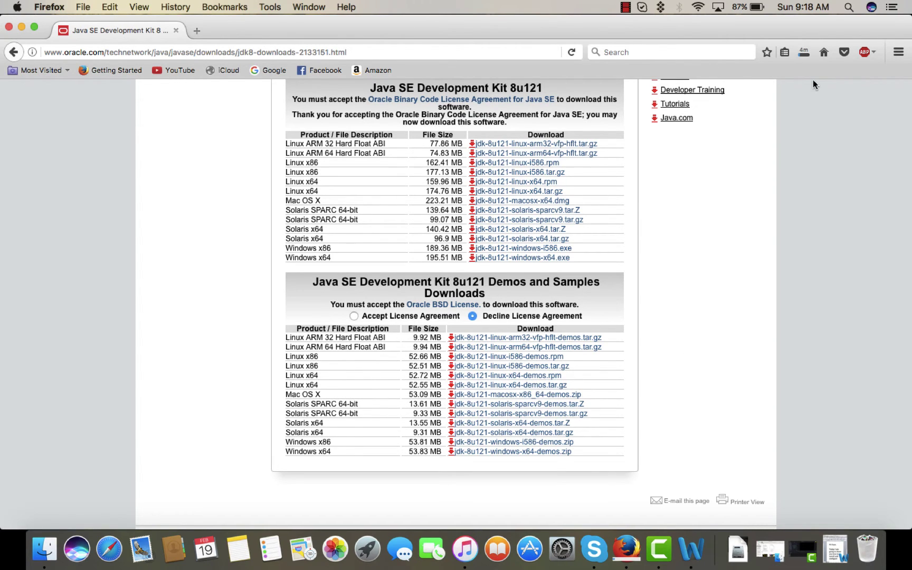
pyautogui.scroll(10, 813, 78)
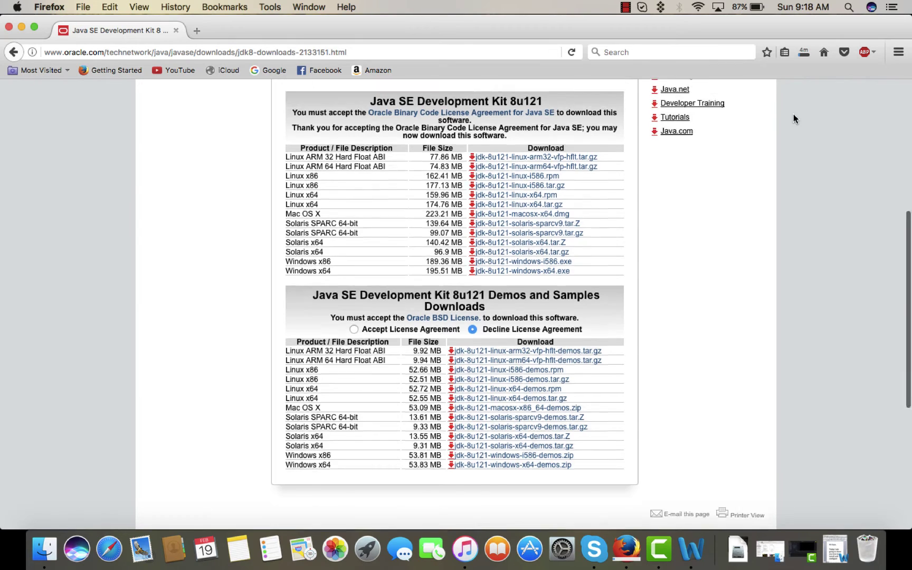
pyautogui.click(803, 53)
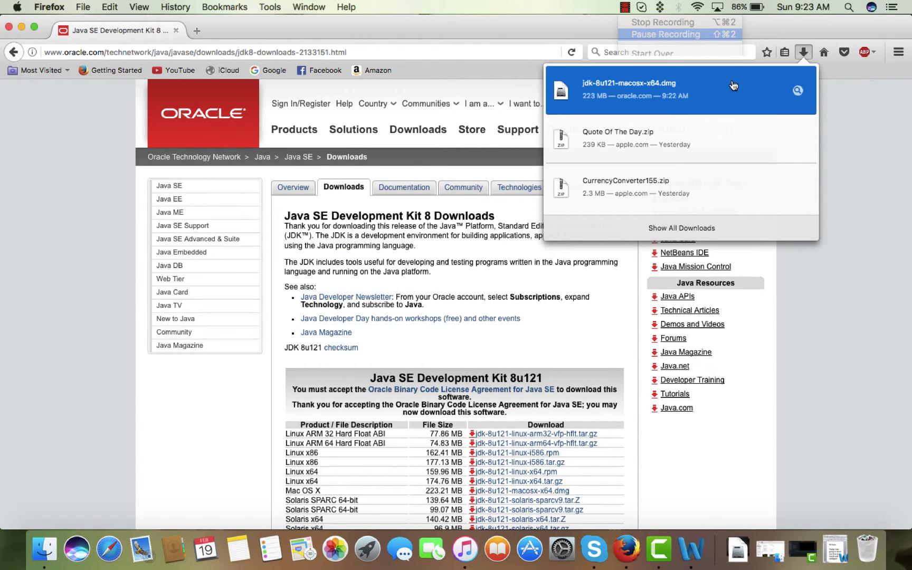
# - Reveal jdk-8u121-macosx-x64.dmg in Finder and mount it to show JDK 8 Update 121.pkg
pyautogui.click(797, 93)
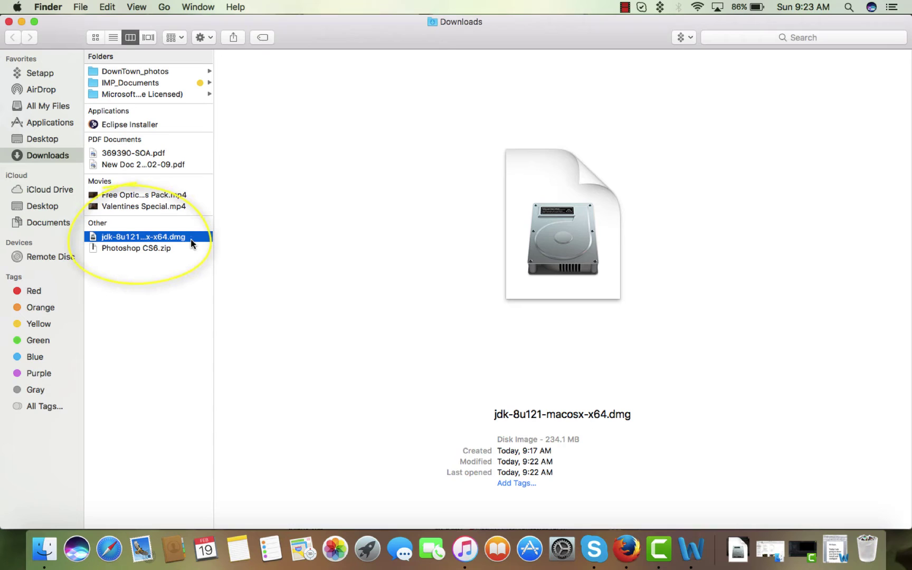
pyautogui.doubleClick(191, 243)
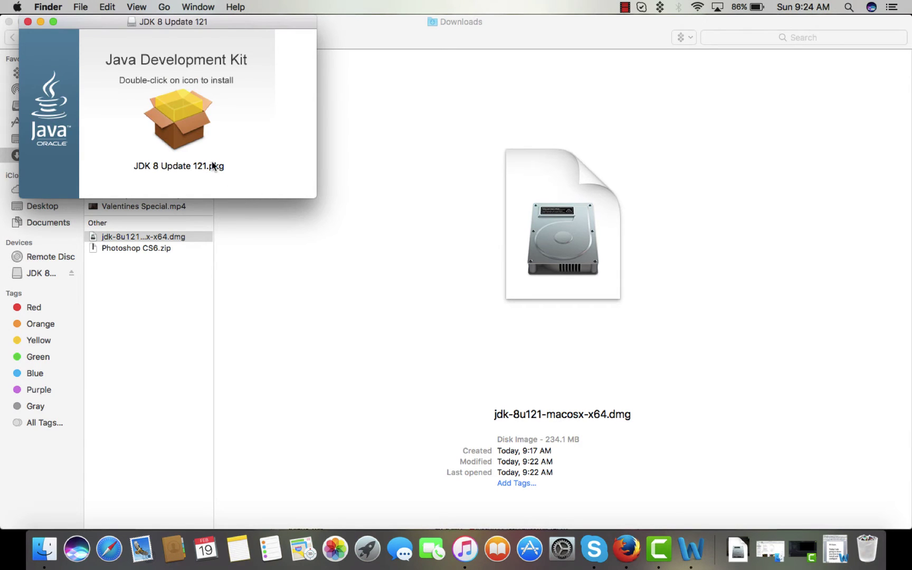
# - Run the JDK 8 Update 121.pkg standard install, authorizing with the admin password
pyautogui.click(188, 126)
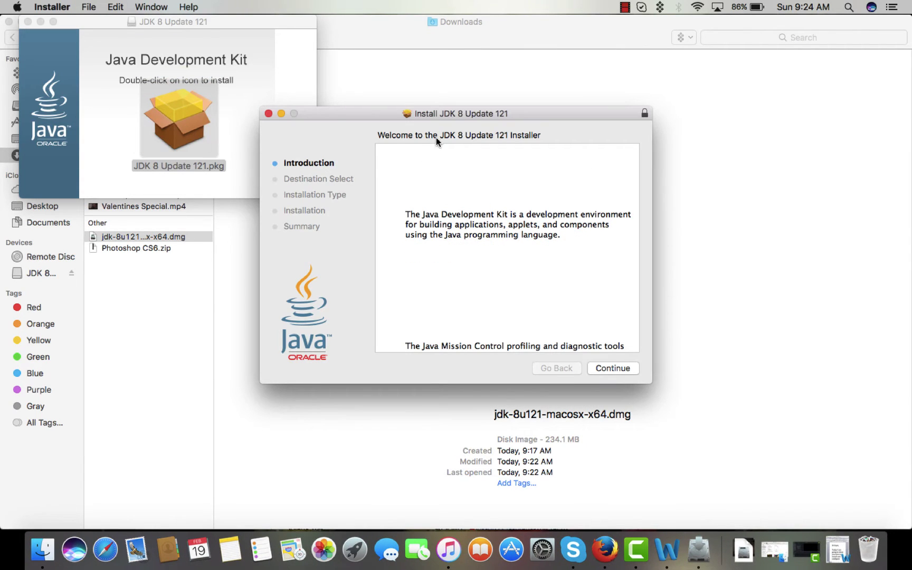
pyautogui.moveTo(424, 118); pyautogui.dragTo(412, 97)
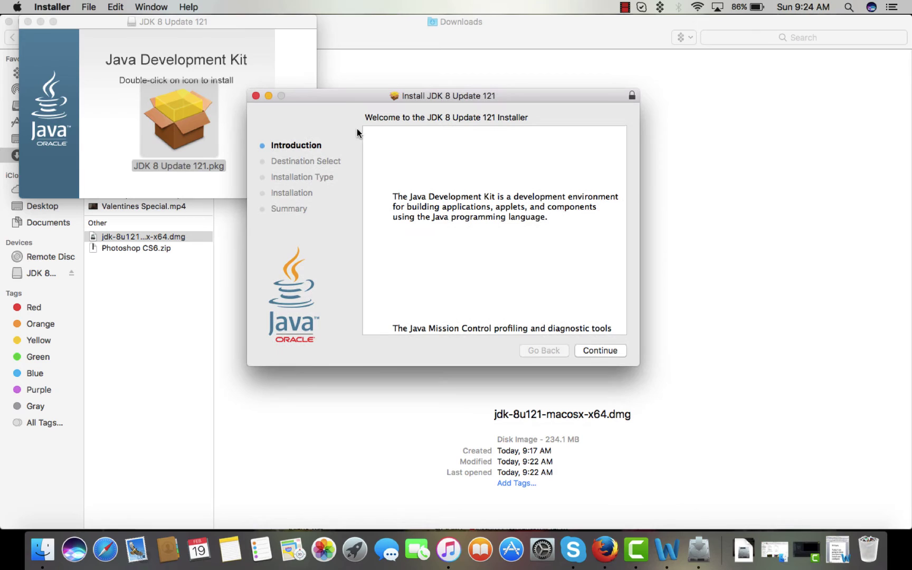
pyautogui.click(598, 350)
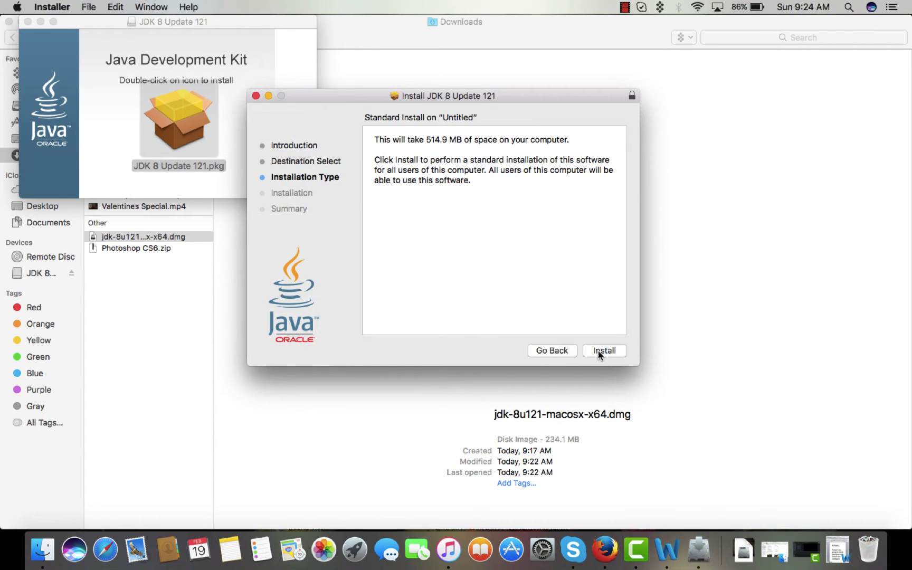
pyautogui.click(597, 351)
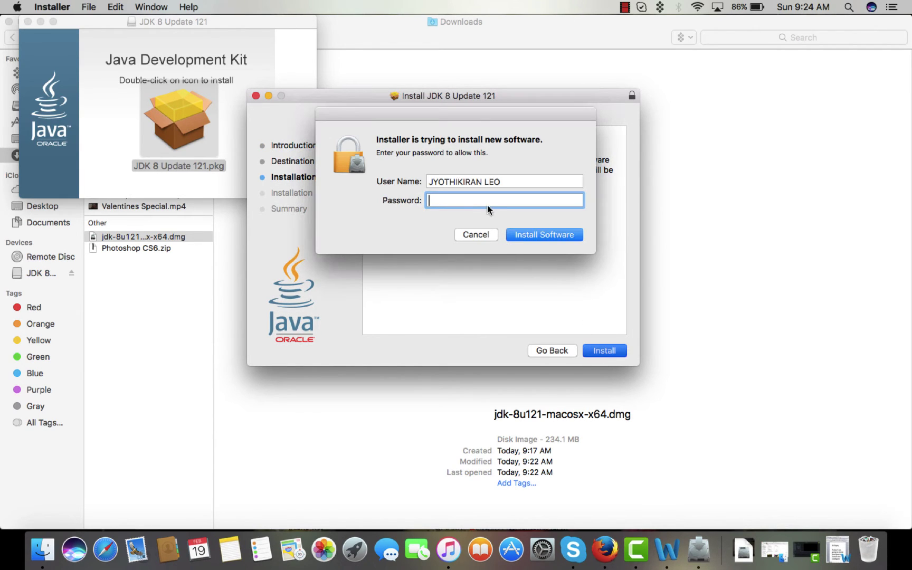
pyautogui.write('•')
pyautogui.press('BackSpace')
pyautogui.press('BackSpace')
pyautogui.press('BackSpace')
pyautogui.write('••••')
pyautogui.write('••••')
pyautogui.press('Return')
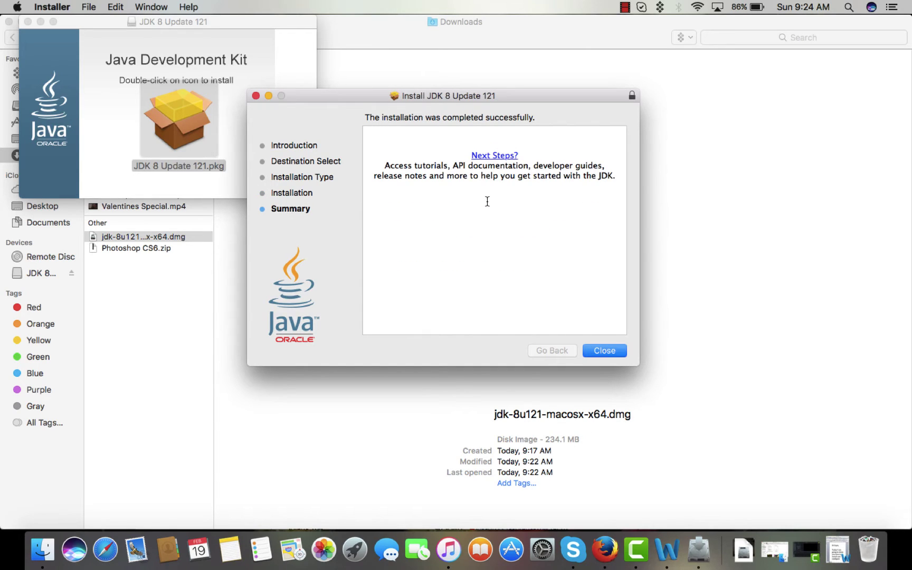
# - Close the finished installer, move the JDK disk image to Trash, and close its window
pyautogui.click(609, 349)
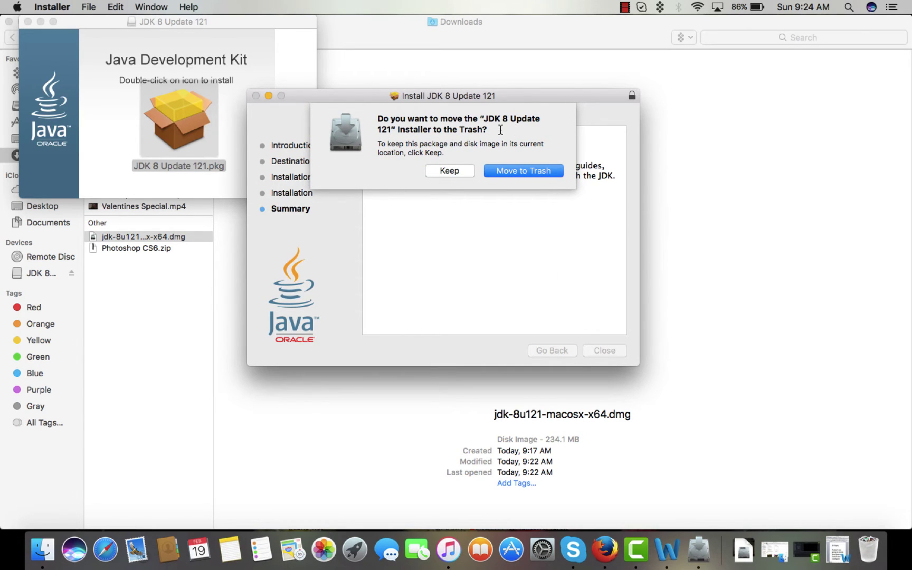
pyautogui.click(534, 172)
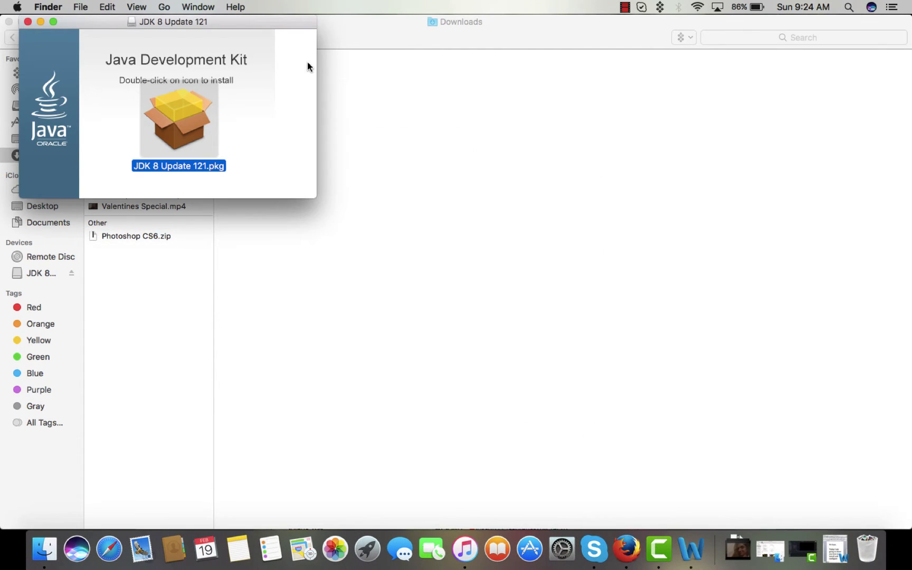
pyautogui.click(28, 21)
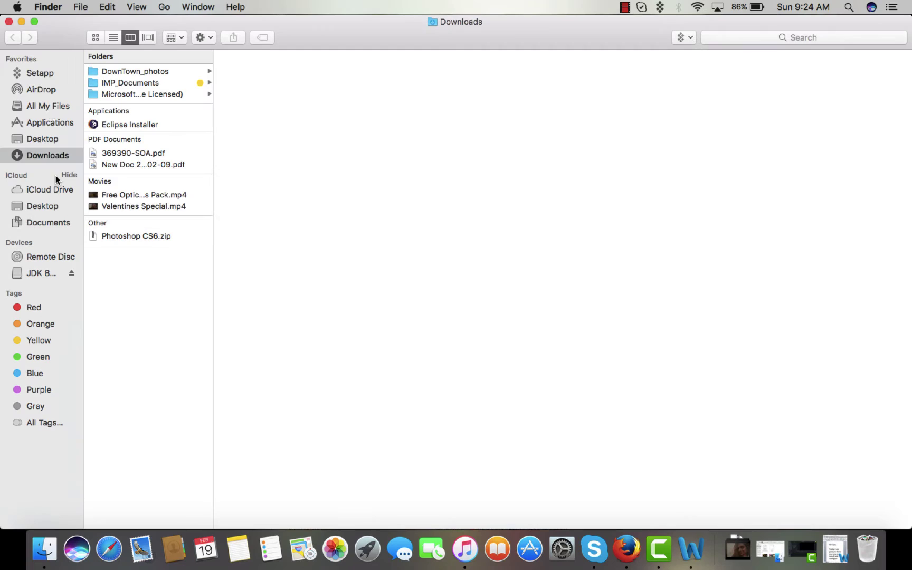
# - Eject the JDK volume and bring up the Java pane in System Preferences
pyautogui.click(69, 273)
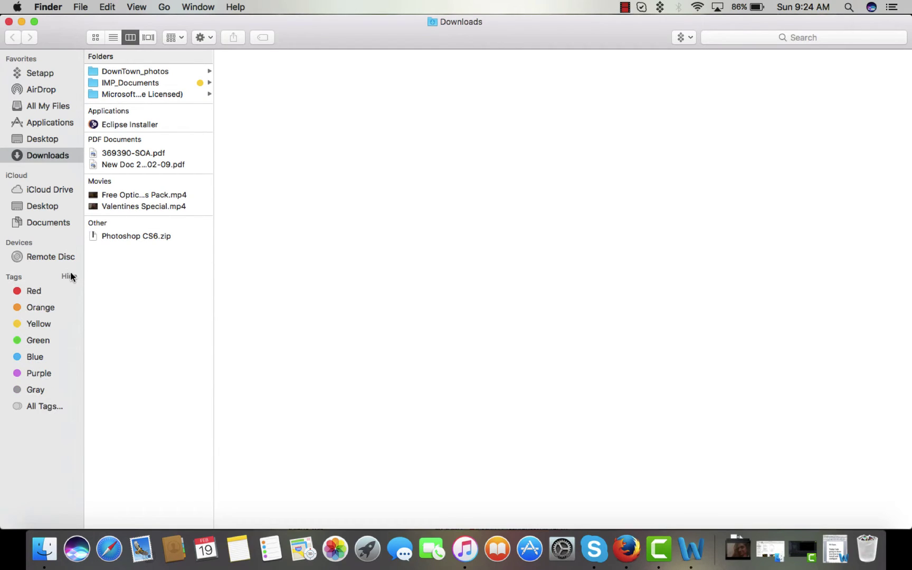
pyautogui.click(19, 6)
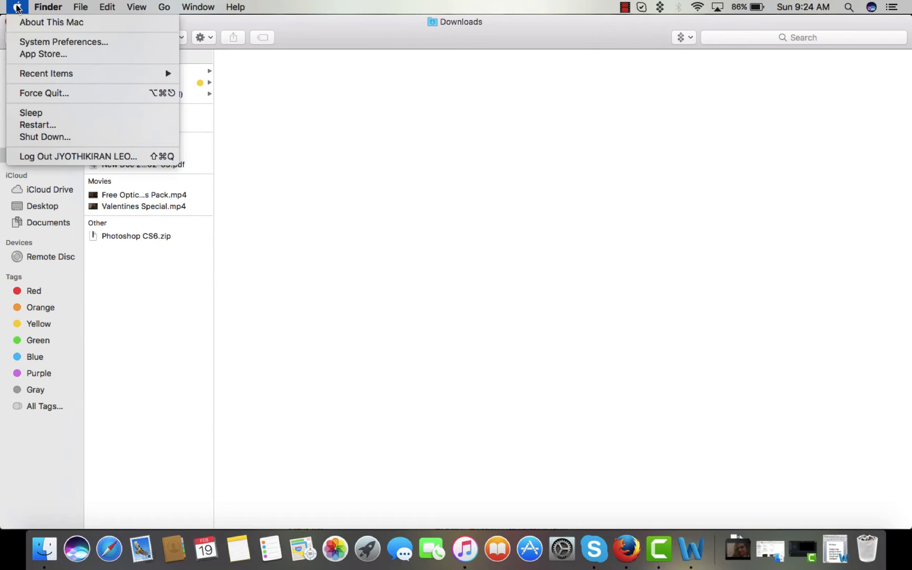
pyautogui.click(27, 43)
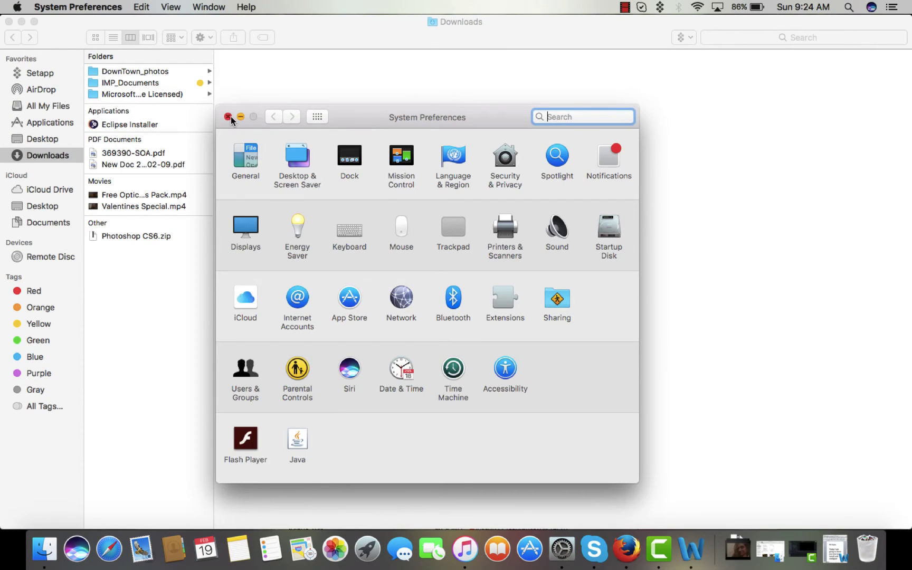
pyautogui.click(228, 116)
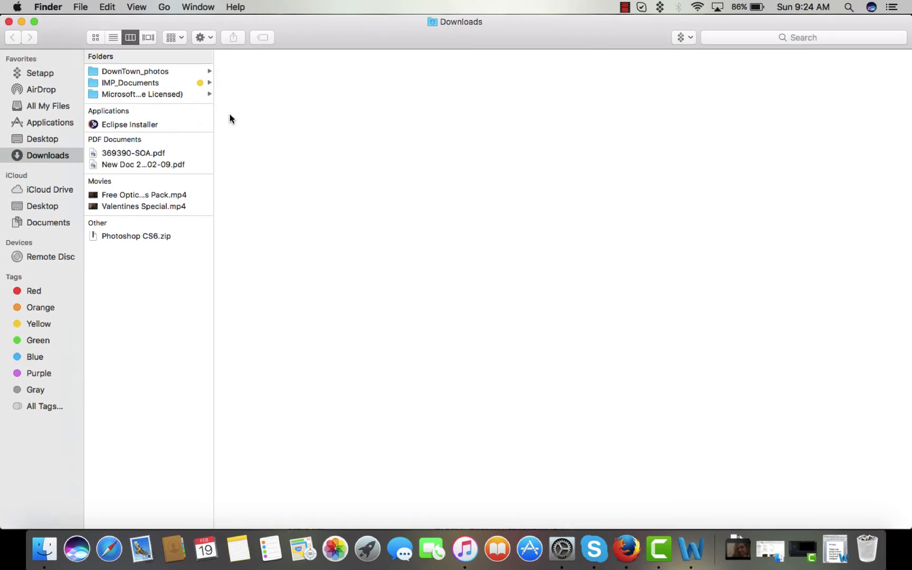
pyautogui.click(564, 541)
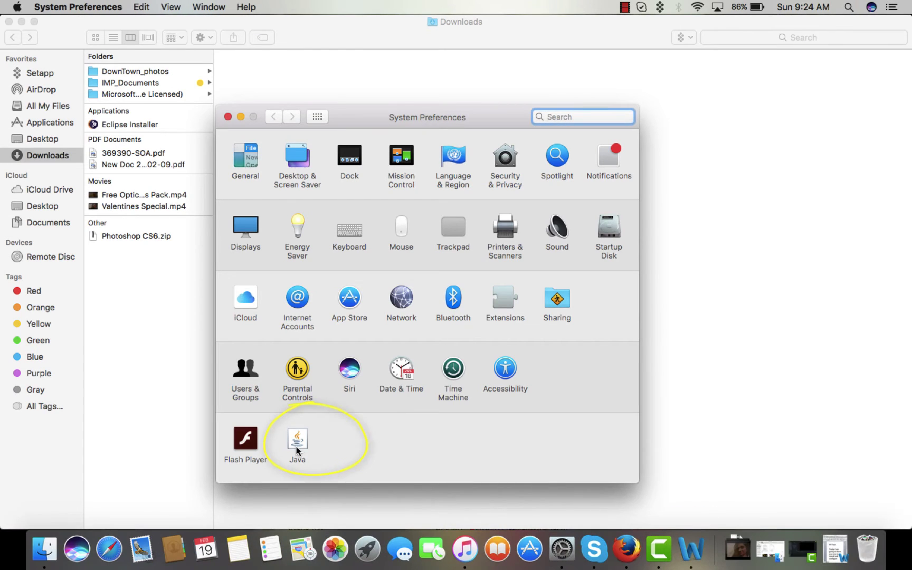
pyautogui.click(297, 445)
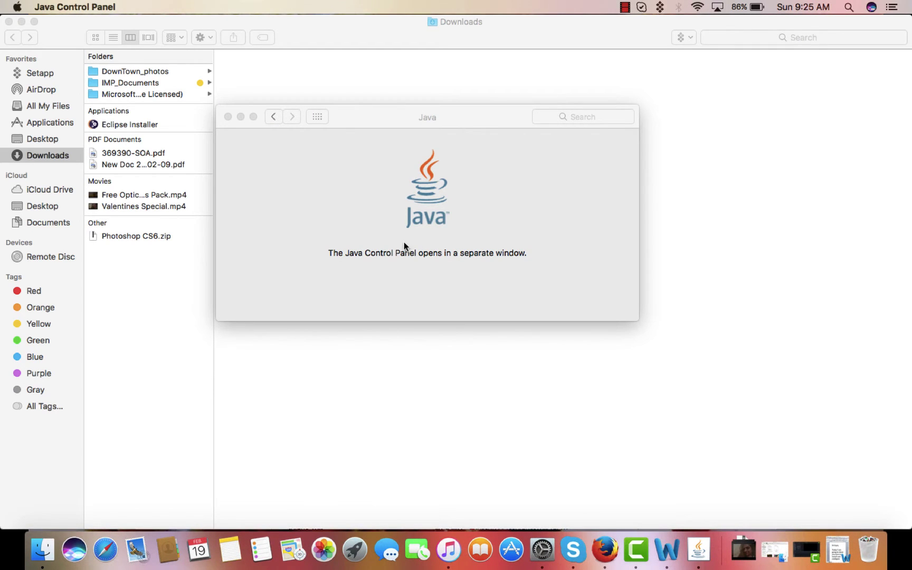
pyautogui.click(401, 251)
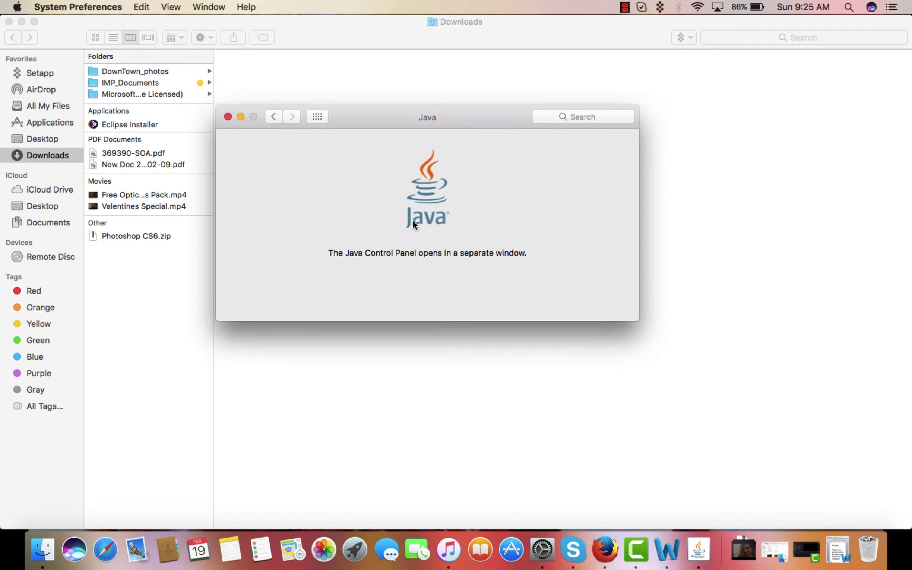
# - Check the About dialog confirming Java 8 Update 121 is installed
pyautogui.click(531, 91)
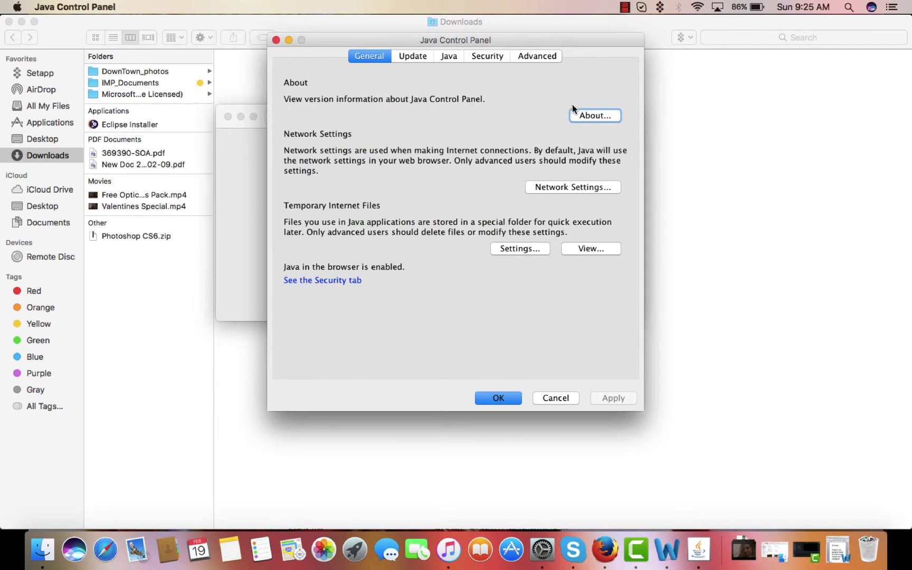
pyautogui.click(589, 116)
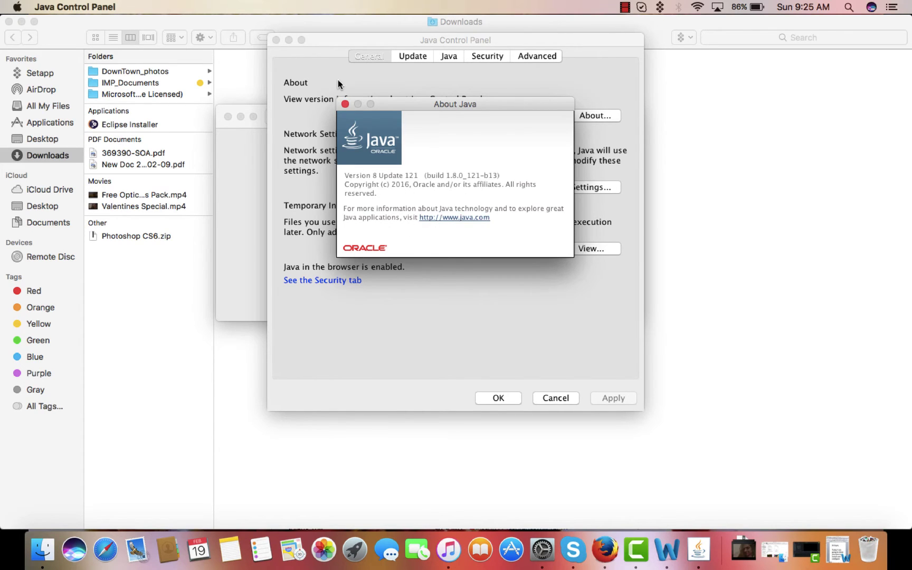
pyautogui.click(345, 106)
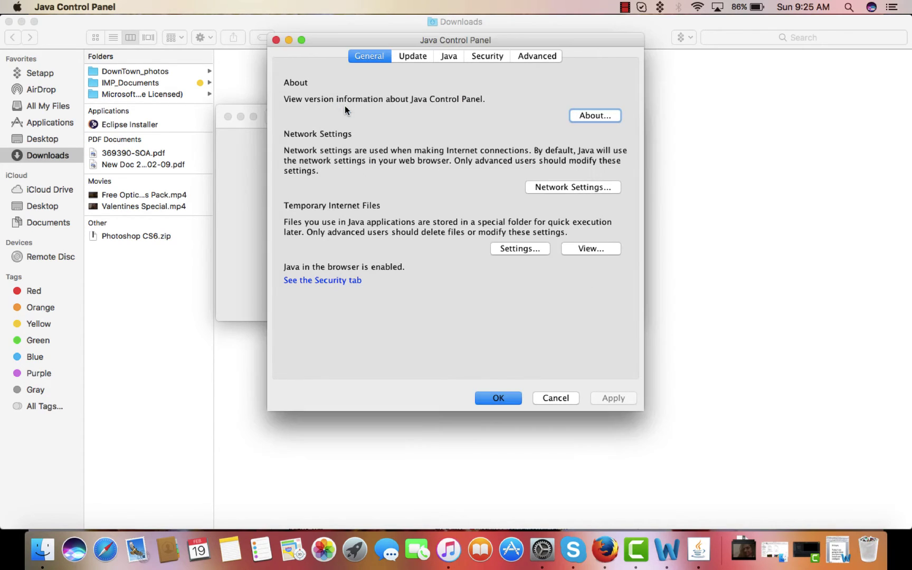
# - Review the Update, Java, Security and Advanced tabs, then close the Java Control Panel
pyautogui.click(412, 55)
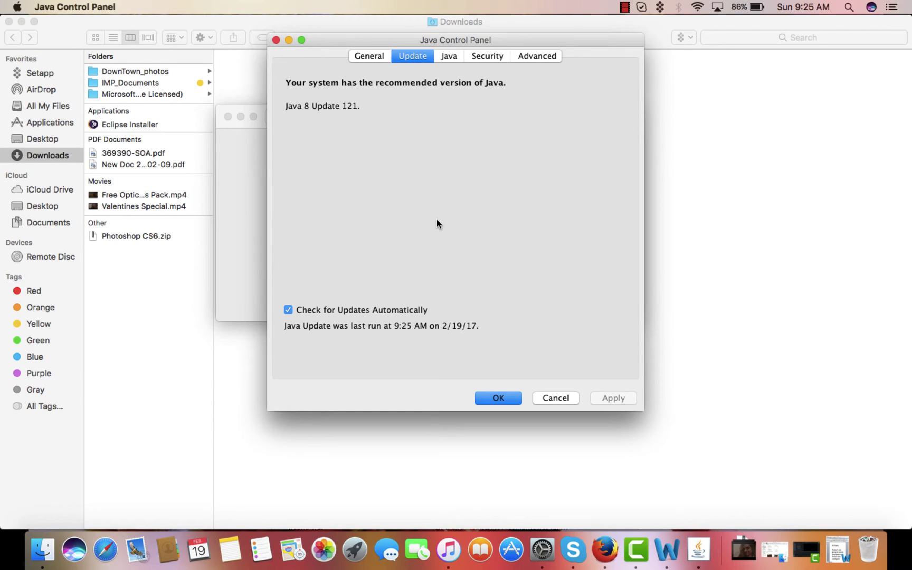
pyautogui.click(449, 56)
pyautogui.click(485, 56)
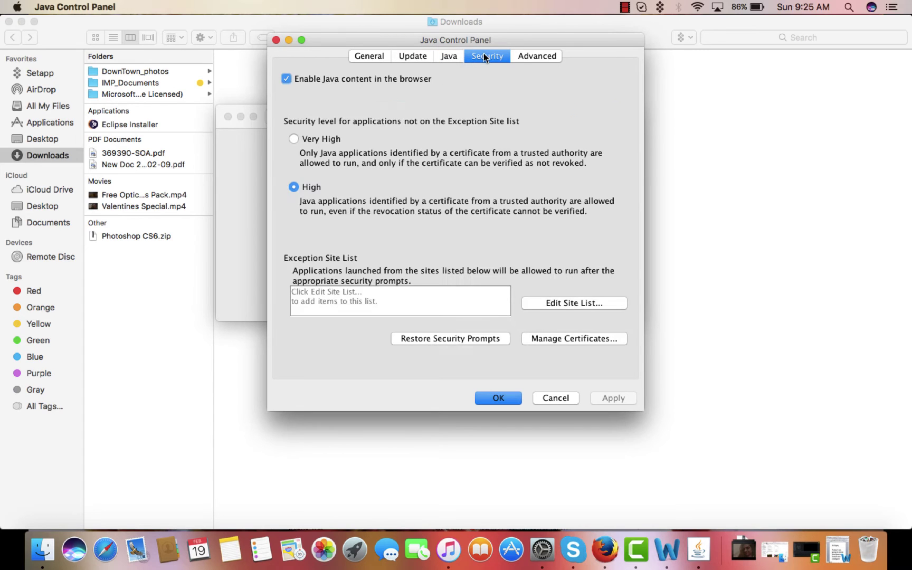
pyautogui.click(533, 58)
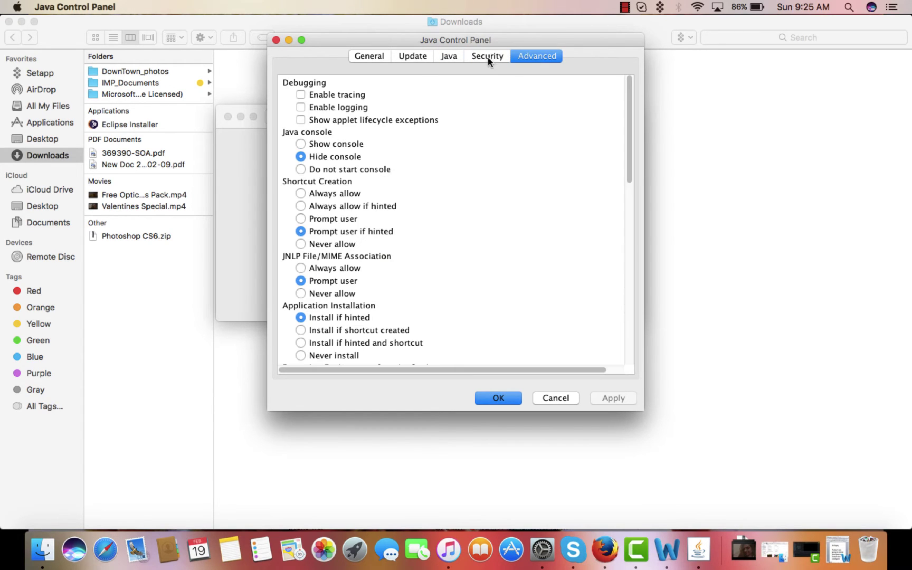
pyautogui.click(363, 56)
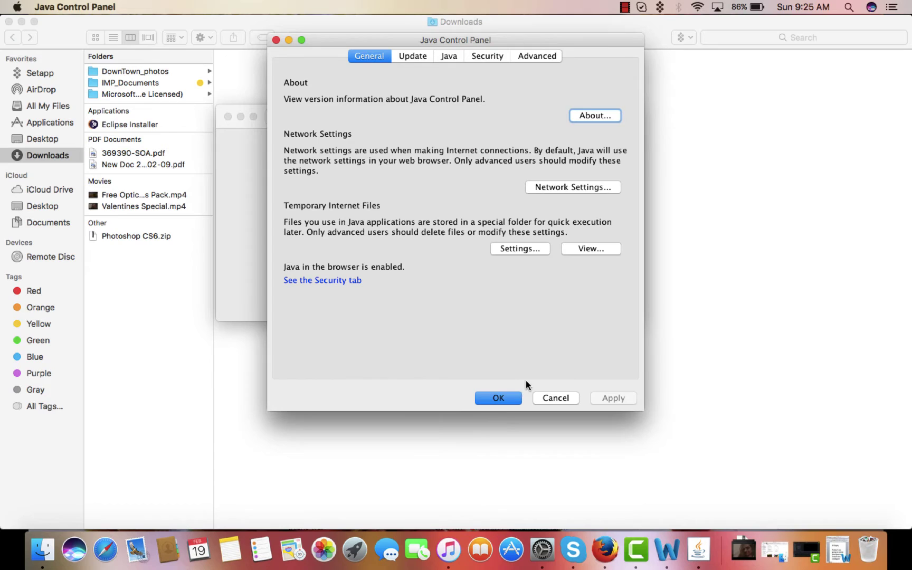
pyautogui.click(499, 398)
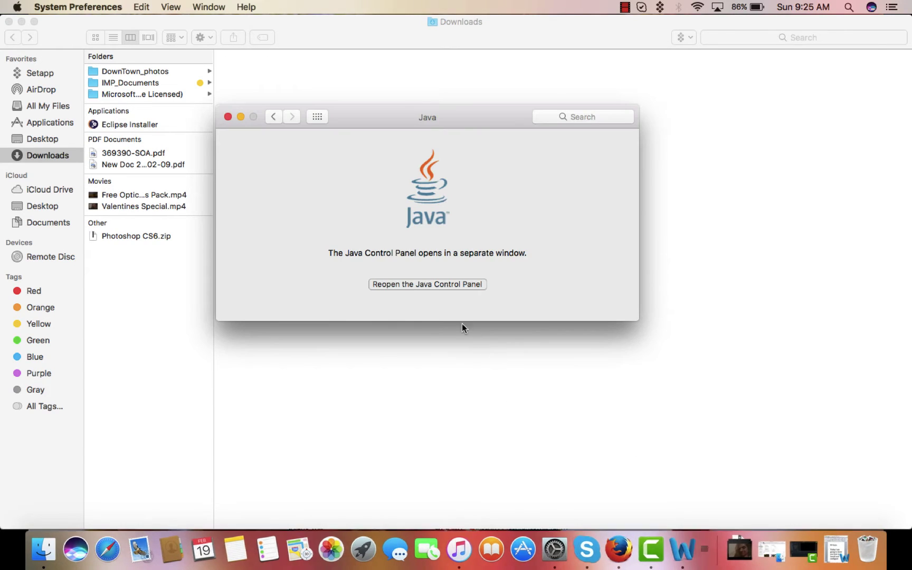
# - Close Java preferences, launch Eclipse Installer from Downloads, and minimize Finder and Firefox
pyautogui.click(228, 117)
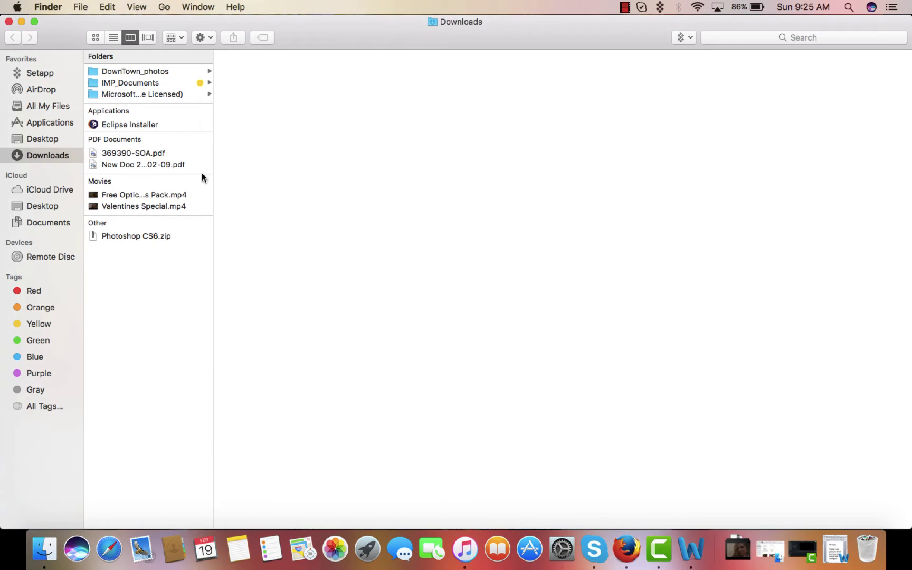
pyautogui.doubleClick(130, 123)
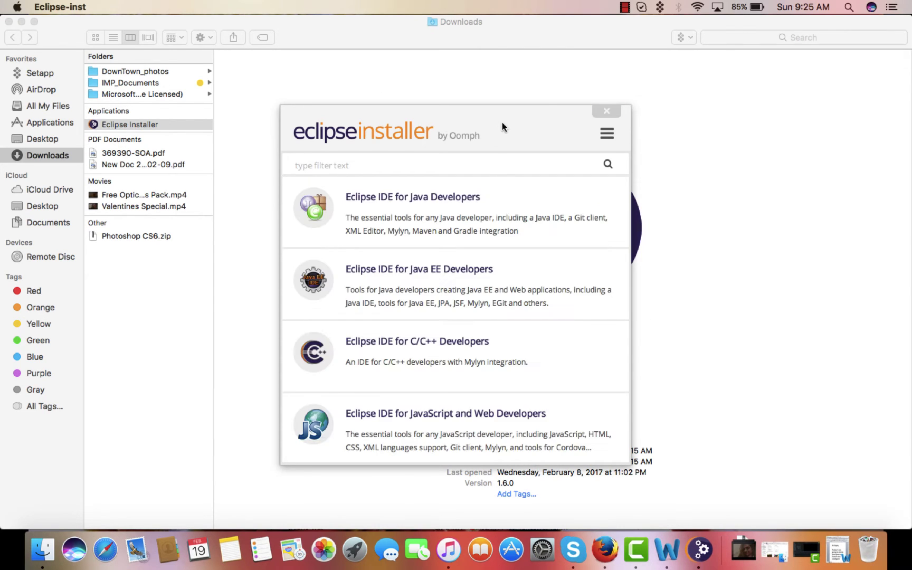
pyautogui.click(21, 22)
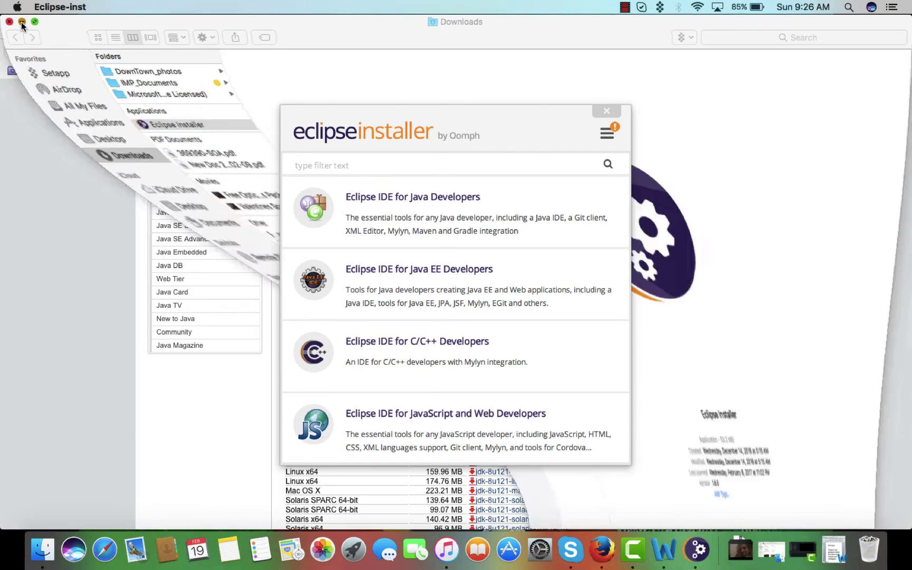
pyautogui.click(22, 27)
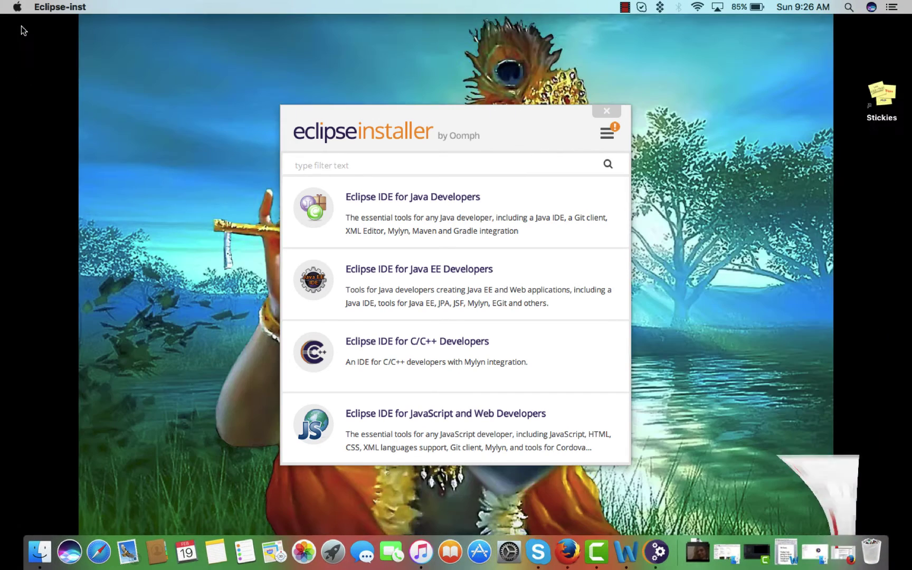
pyautogui.moveTo(411, 121); pyautogui.dragTo(365, 93)
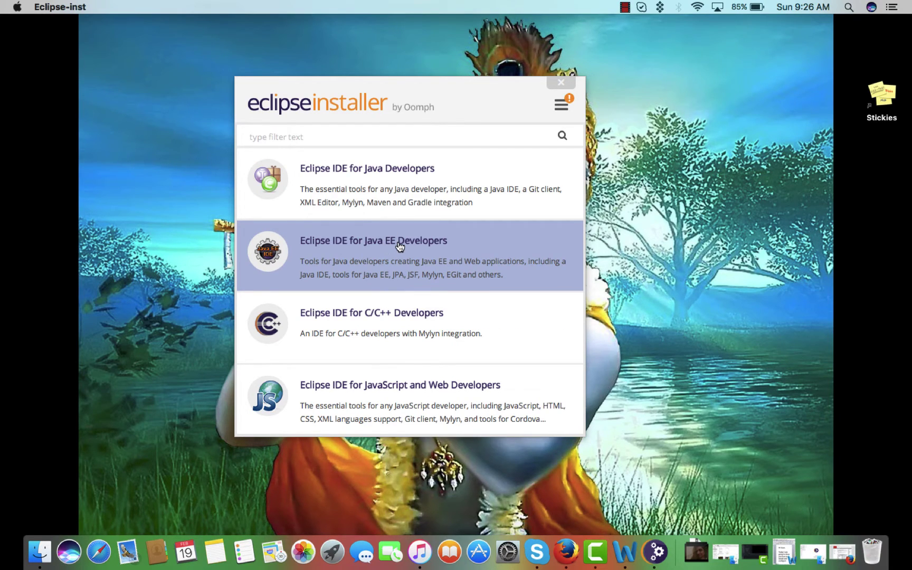
# - Choose Eclipse IDE for Java EE Developers and install it into the jee-neon folder
pyautogui.click(399, 246)
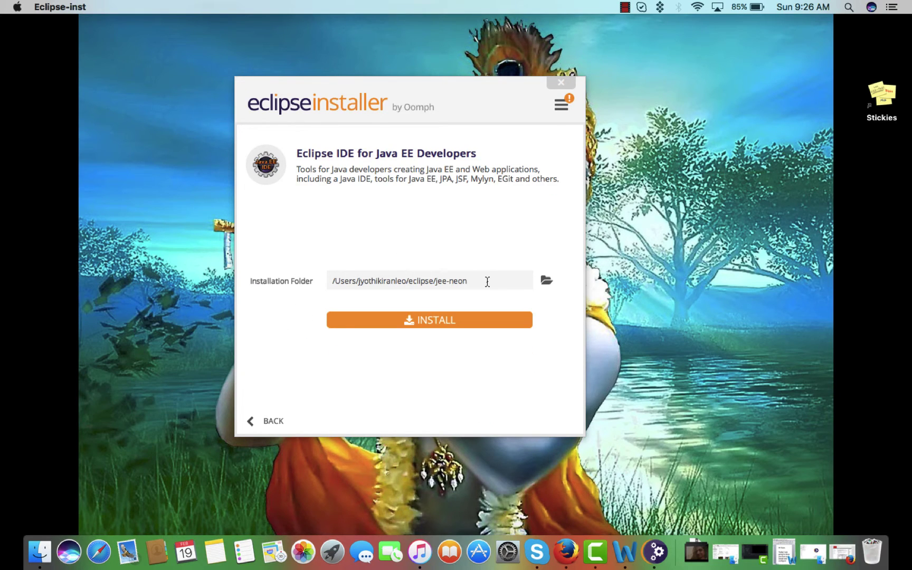
pyautogui.doubleClick(462, 279)
pyautogui.click(407, 321)
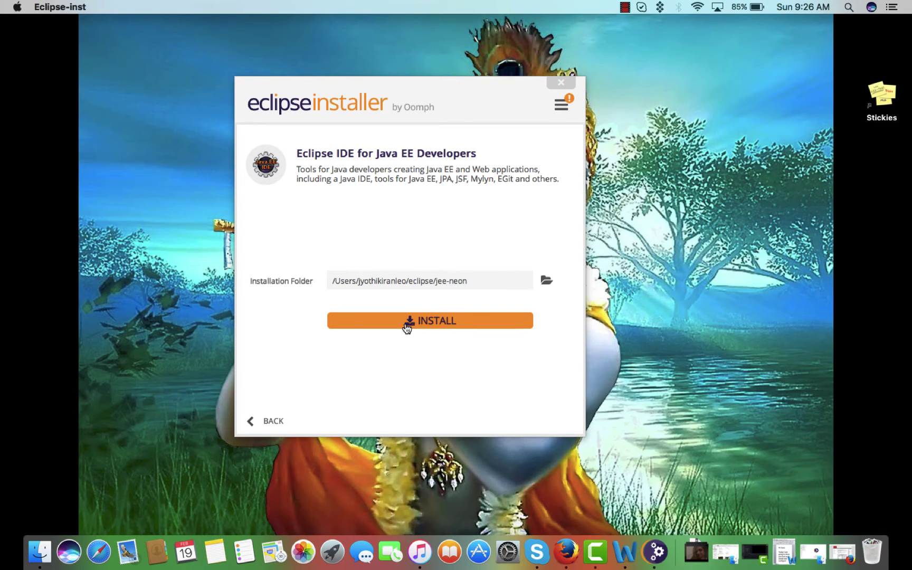
pyautogui.click(407, 323)
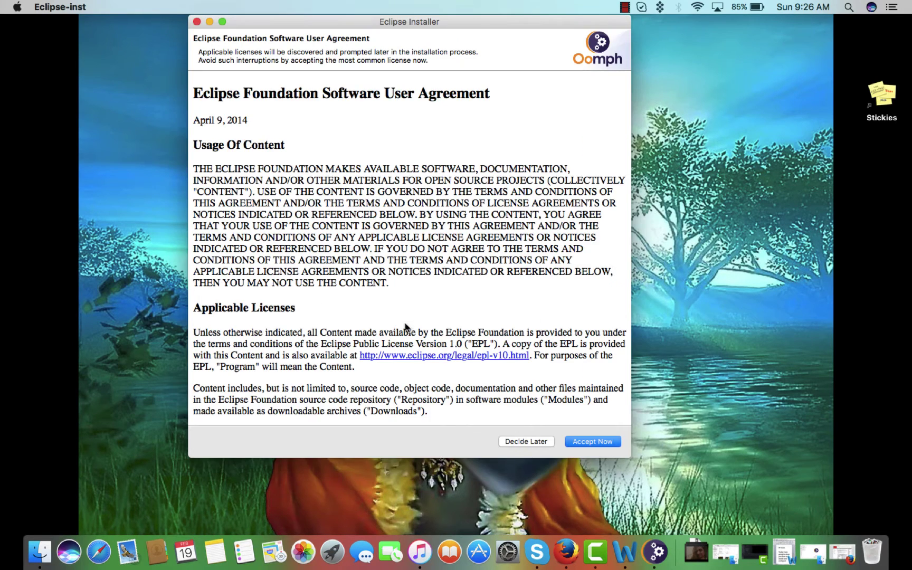
# - Accept the Eclipse user agreement and licenses, remembering accepted licenses
pyautogui.click(588, 442)
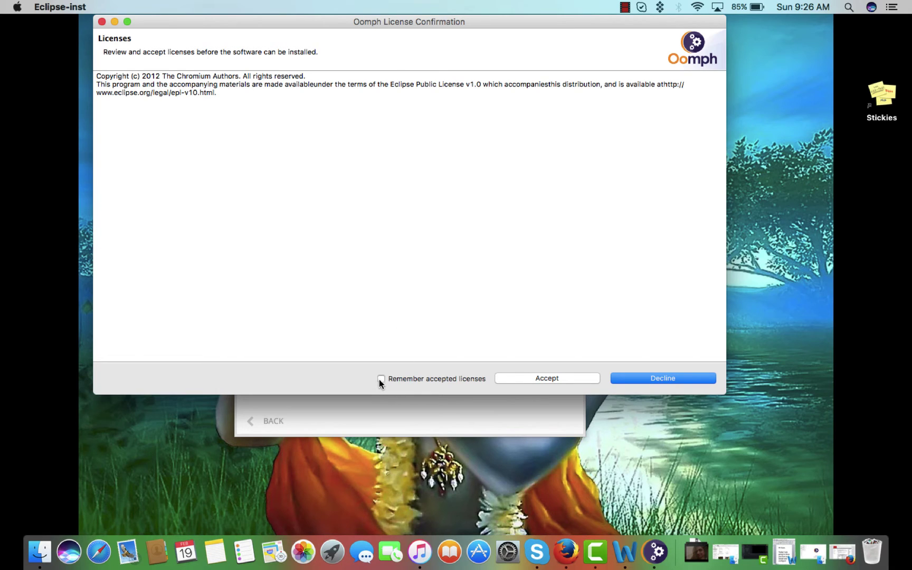
pyautogui.click(556, 373)
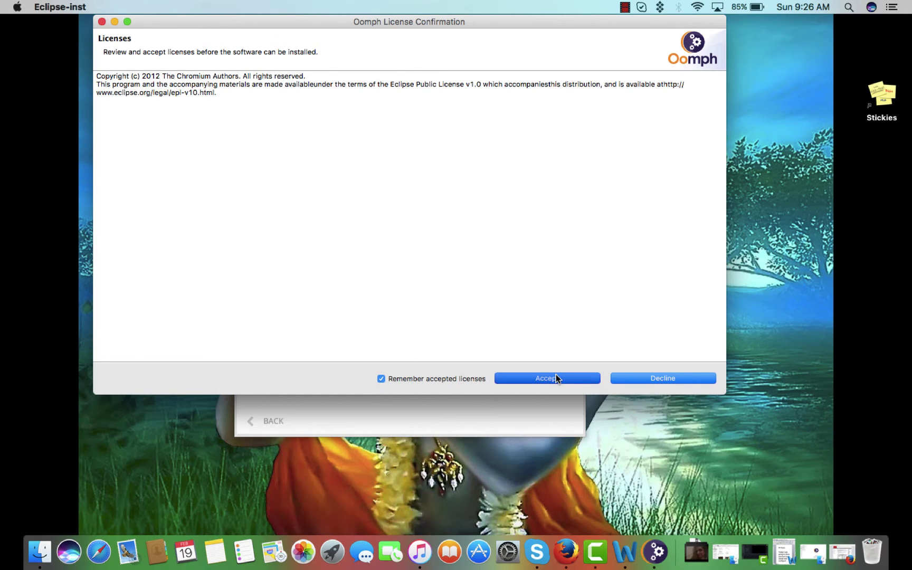
pyautogui.click(556, 374)
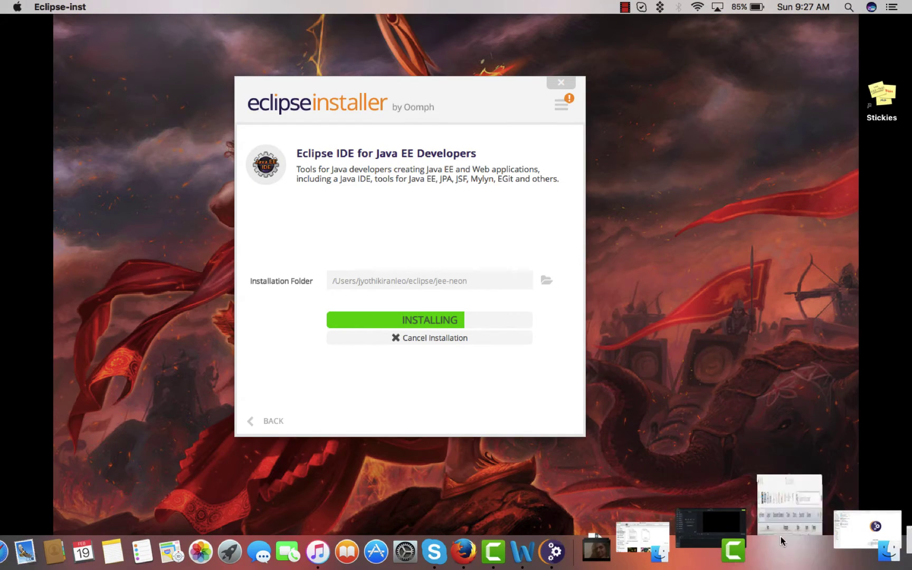
pyautogui.click(783, 552)
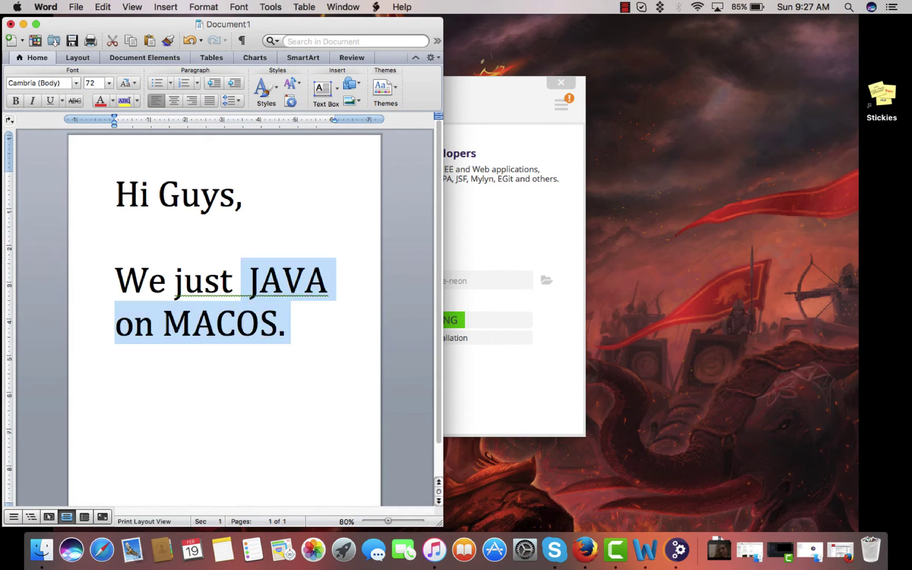
pyautogui.write('AVA installation now we are proceid')
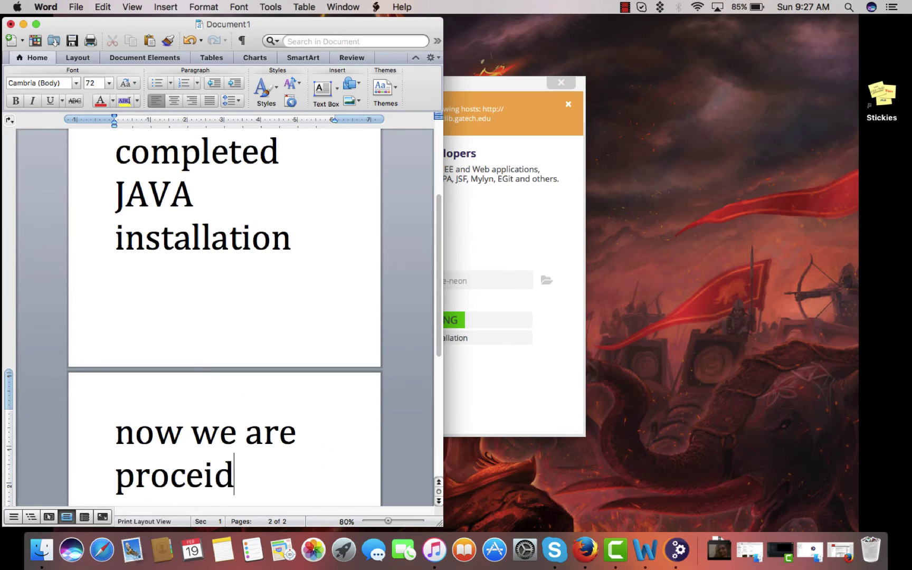
pyautogui.write('ing in installing the ECLIPSE For MACo')
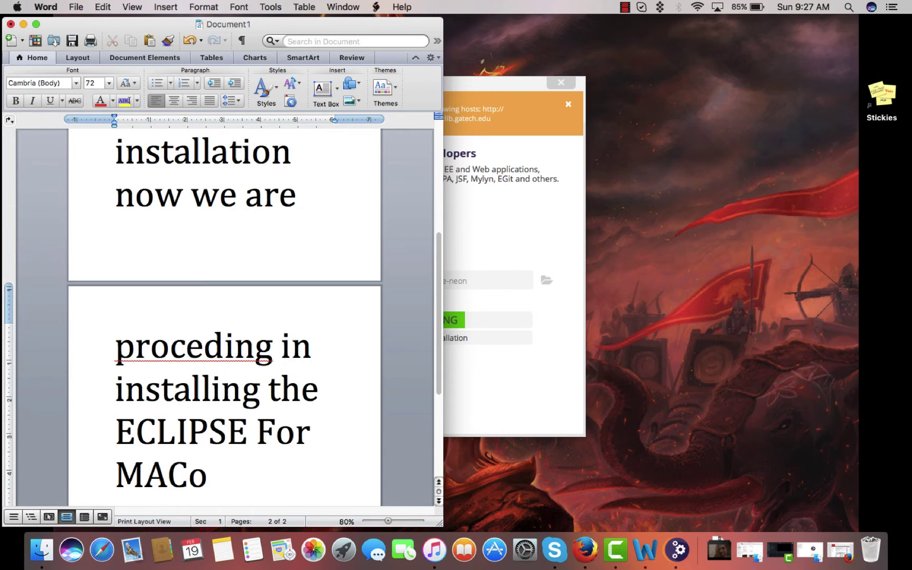
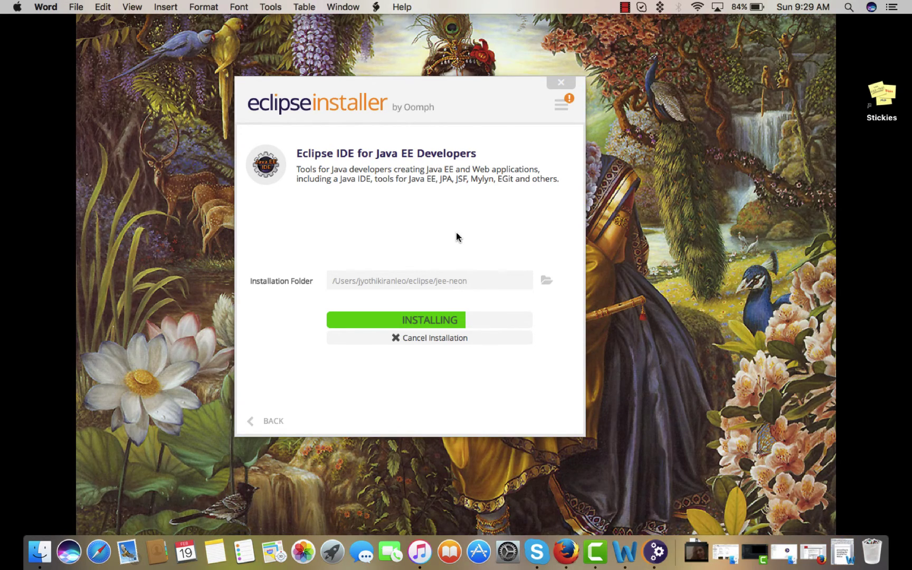
# - Launch the newly installed Eclipse IDE for Java EE Developers from the installer
pyautogui.click(624, 7)
pyautogui.click(664, 35)
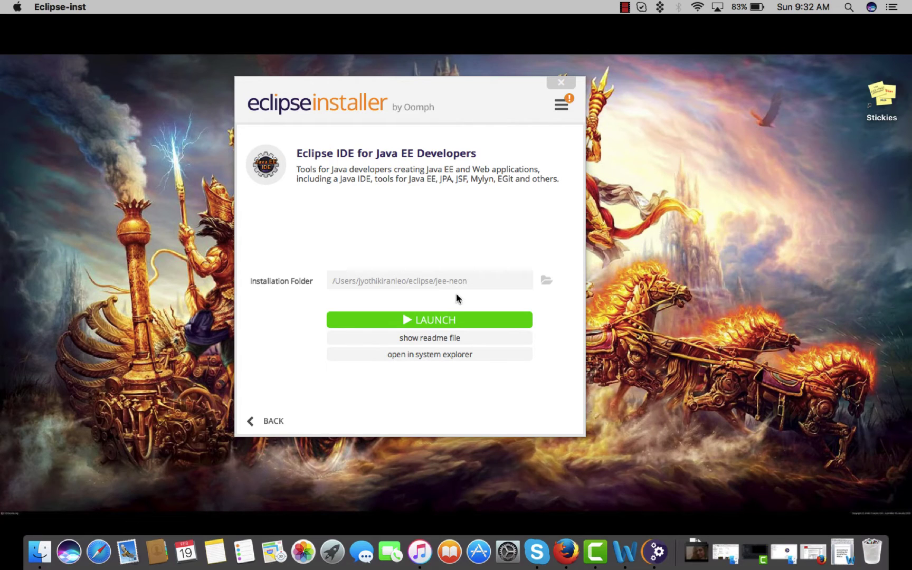
pyautogui.click(420, 322)
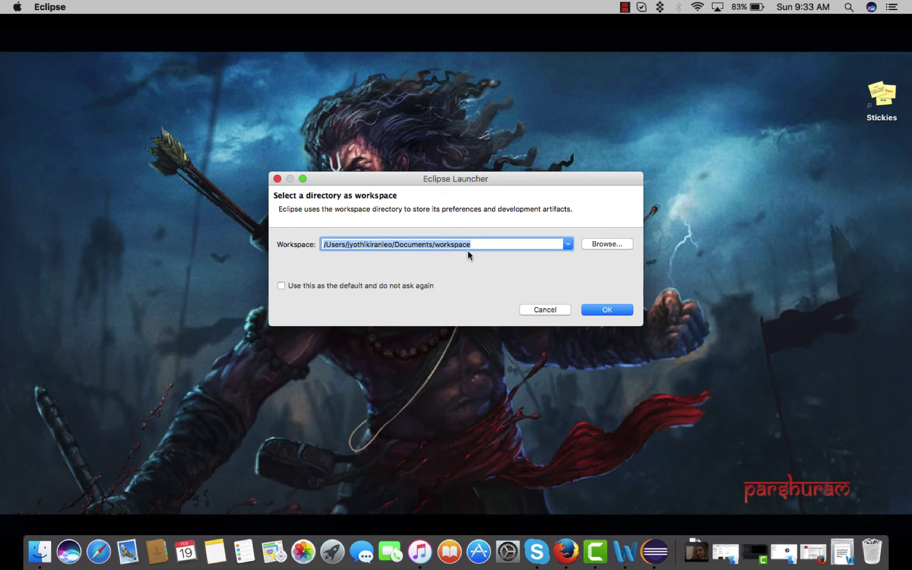
# - Accept the default Documents workspace and load the Java EE Welcome page
pyautogui.click(593, 312)
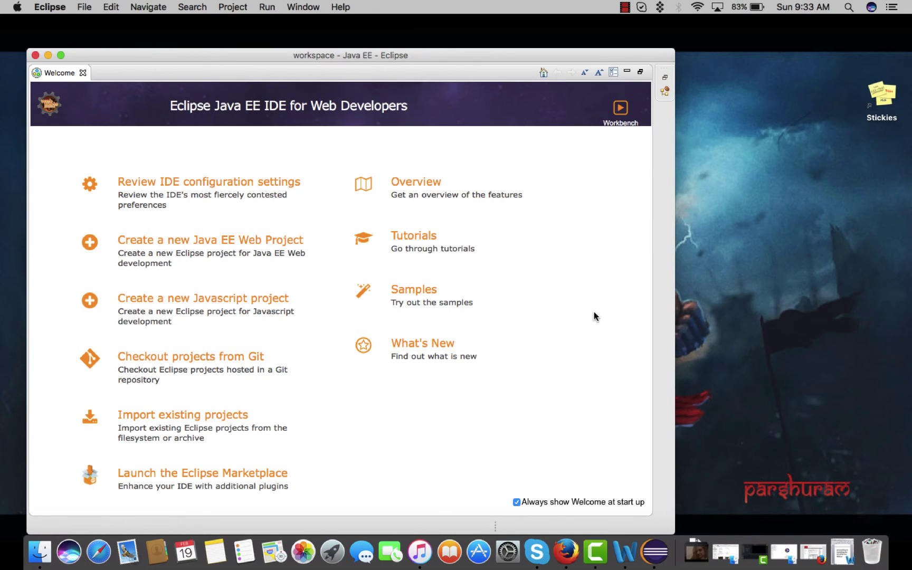
# - Make the Eclipse window full-screen and dismiss the Welcome tab
pyautogui.click(60, 55)
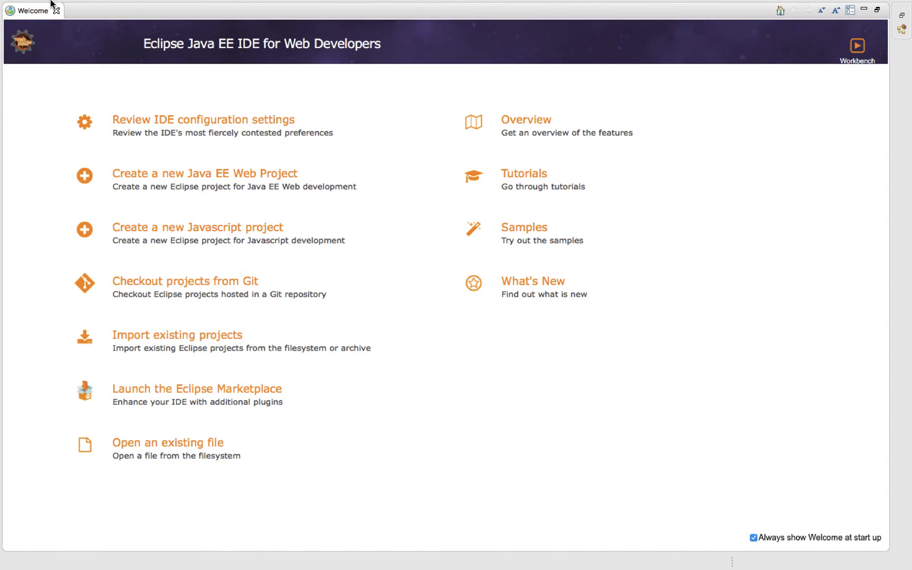
pyautogui.moveTo(52, 4)
pyautogui.click(84, 7)
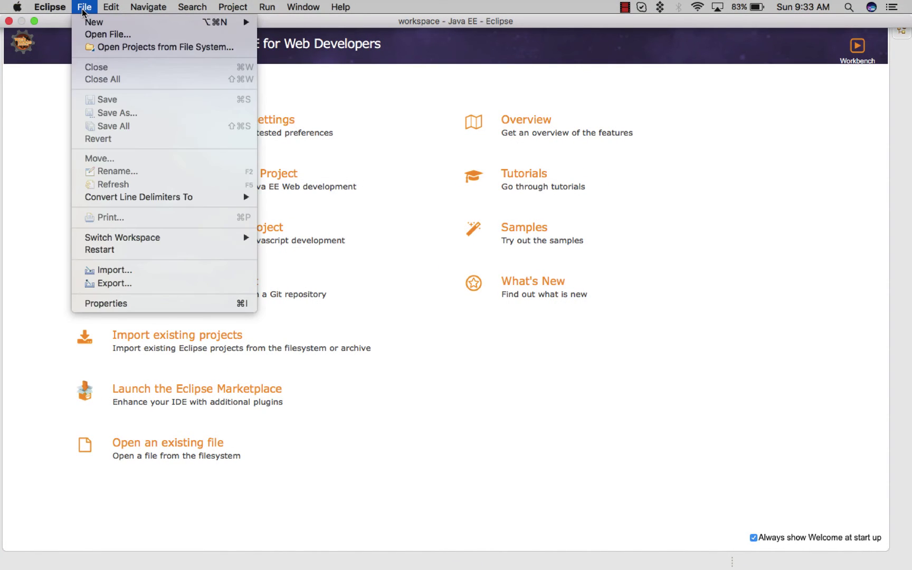
pyautogui.moveTo(304, 6)
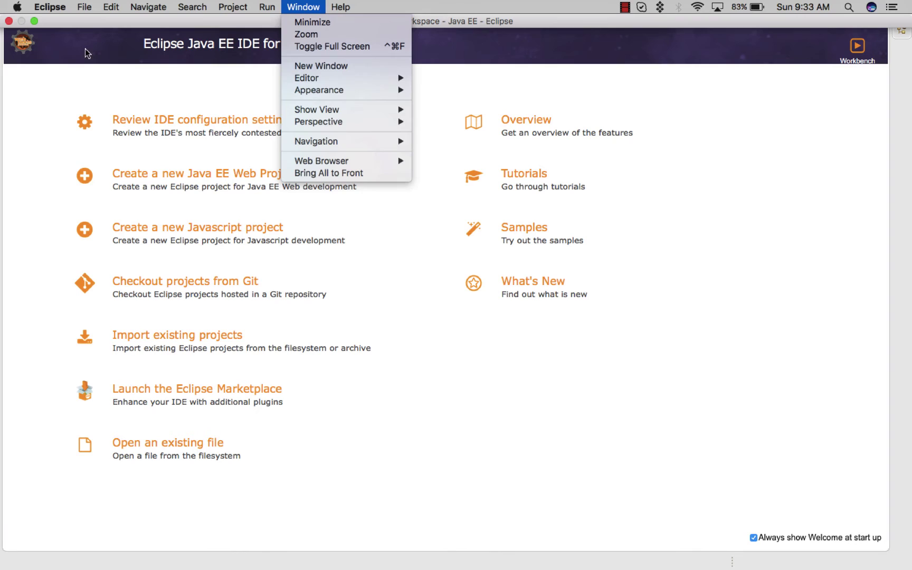
pyautogui.click(171, 103)
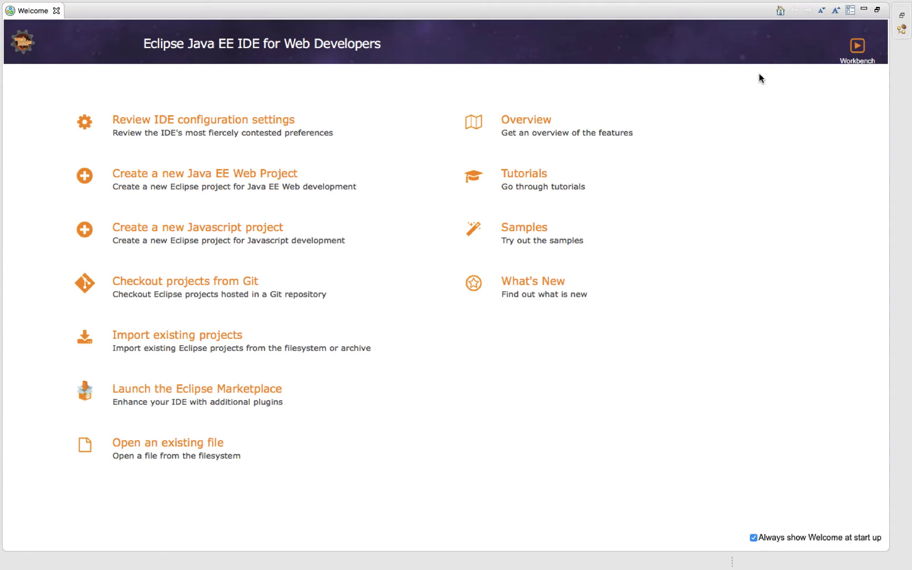
pyautogui.click(864, 9)
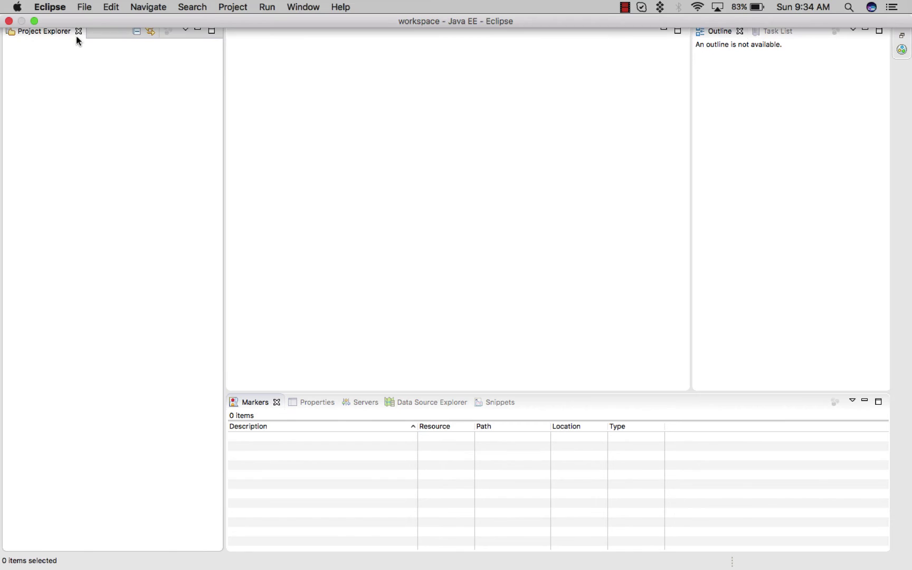
# - Restore Eclipse to a normal, slightly raised window and show Project Explorer's New submenu
pyautogui.moveTo(207, 2)
pyautogui.click(34, 22)
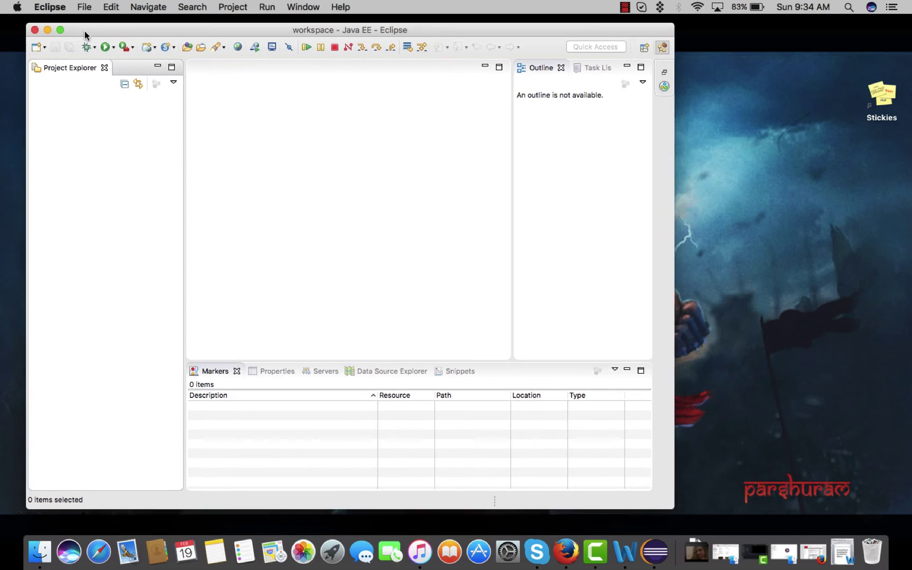
pyautogui.moveTo(86, 61); pyautogui.dragTo(80, 30)
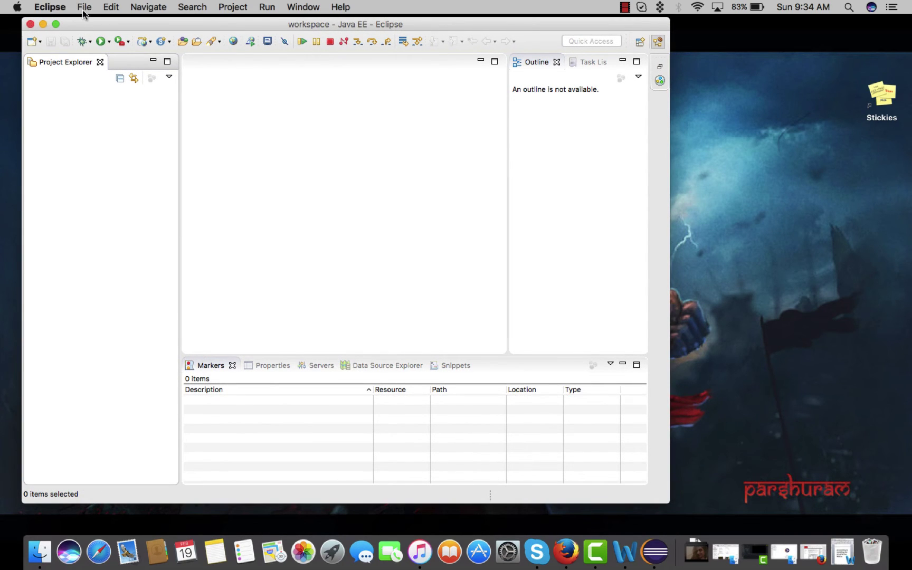
pyautogui.rightClick(97, 148)
pyautogui.moveTo(160, 153)
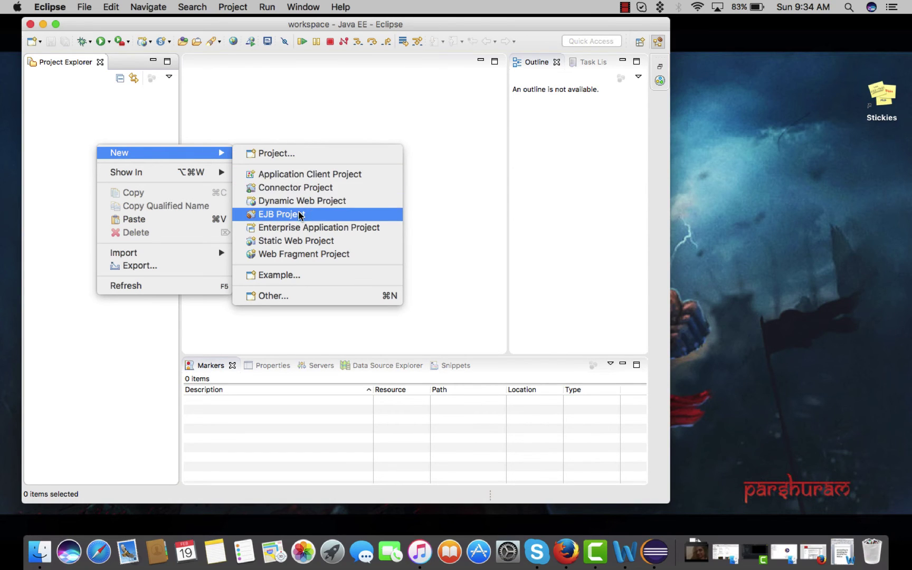
# - Create Java Project 'FirstMacOsJavaProg' and switch to the Java perspective
pyautogui.click(298, 155)
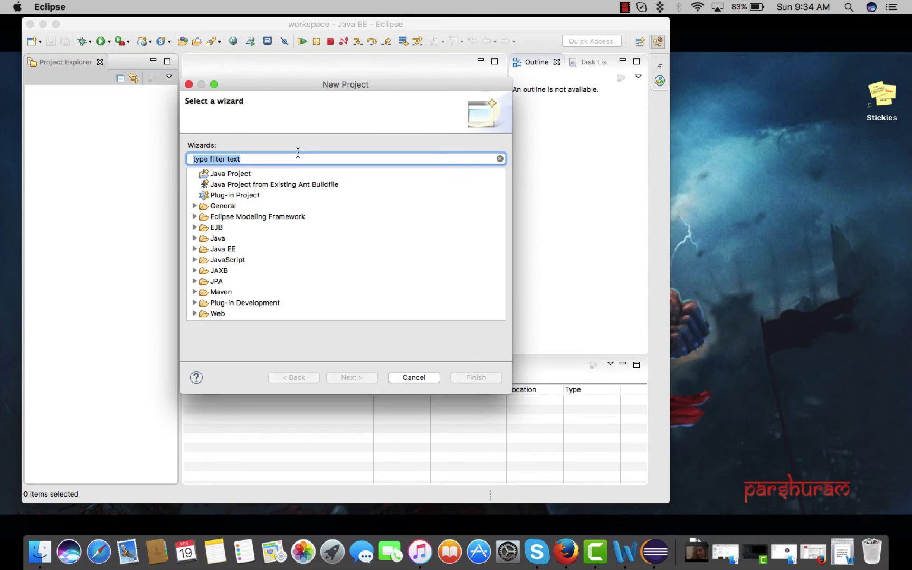
pyautogui.click(241, 174)
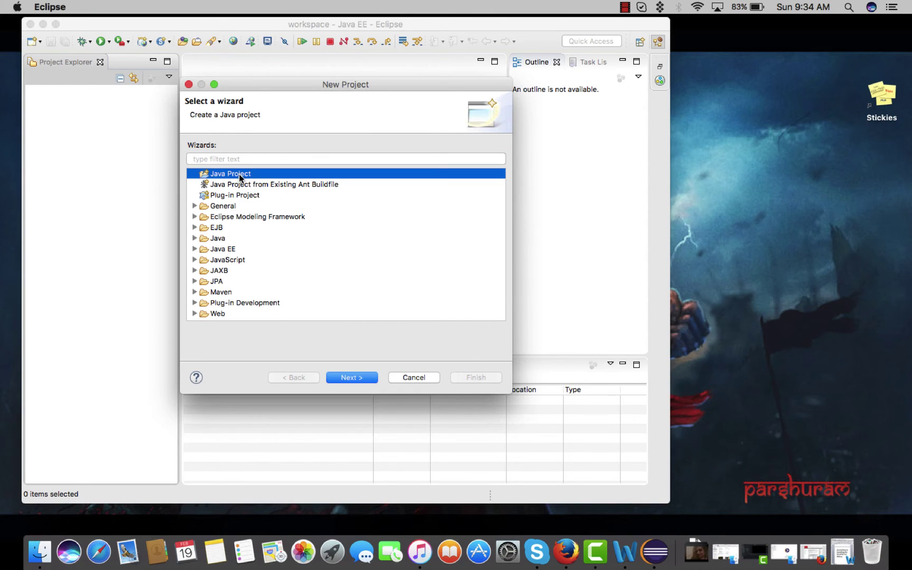
pyautogui.click(352, 377)
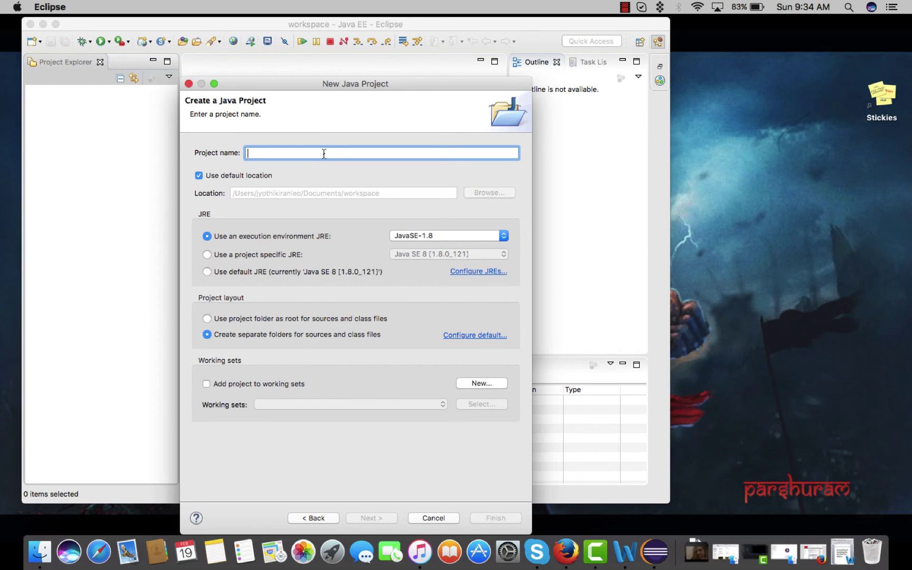
pyautogui.write('FirstMacOsJ')
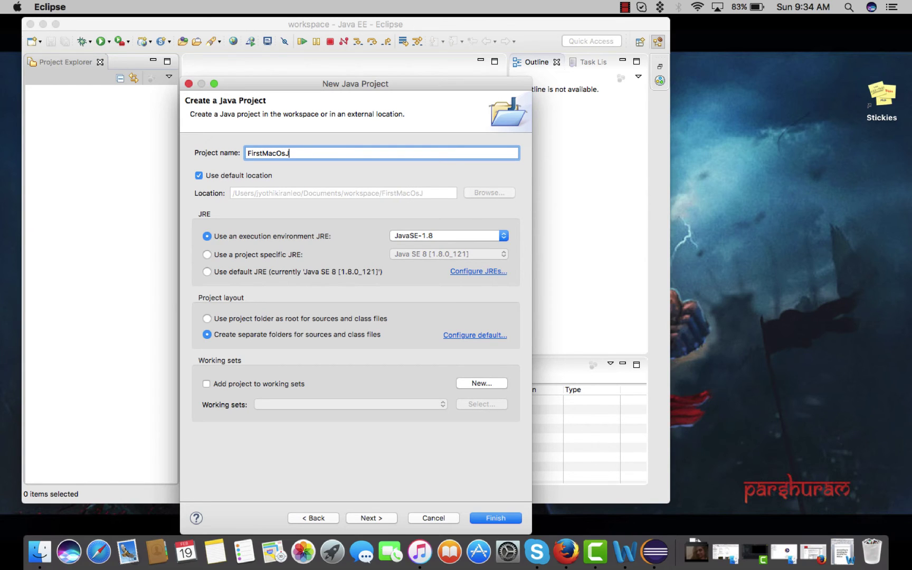
pyautogui.write('avaProg')
pyautogui.click(494, 518)
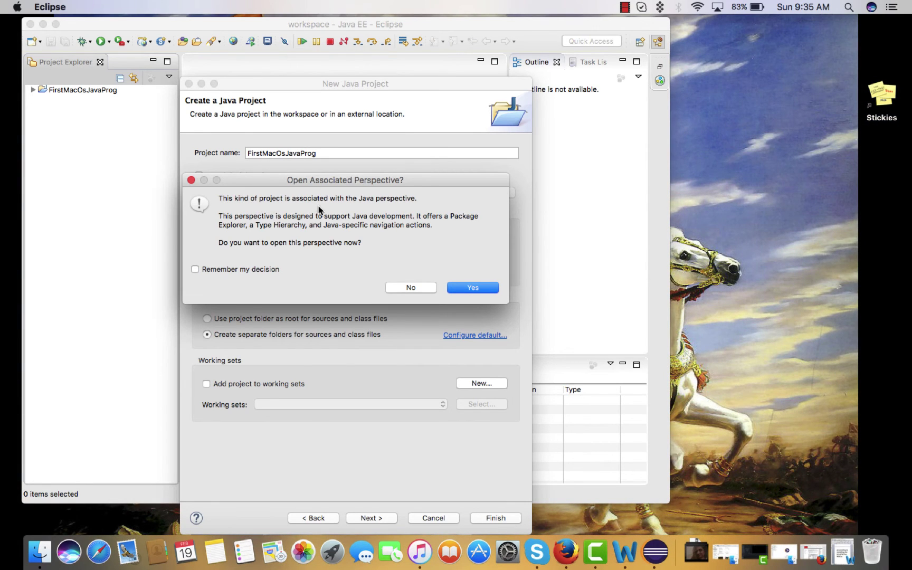
pyautogui.click(472, 288)
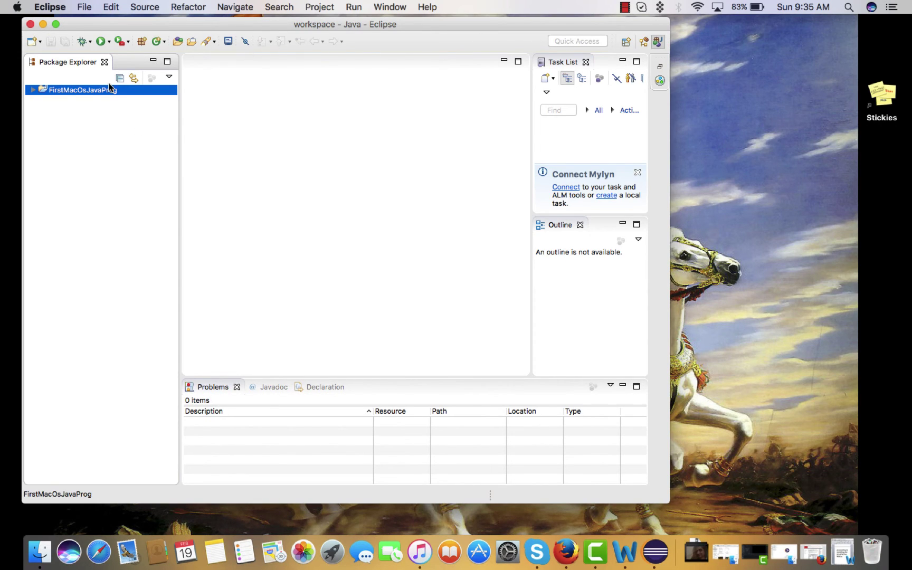
# - Start a new Java class in the project's src folder
pyautogui.click(29, 91)
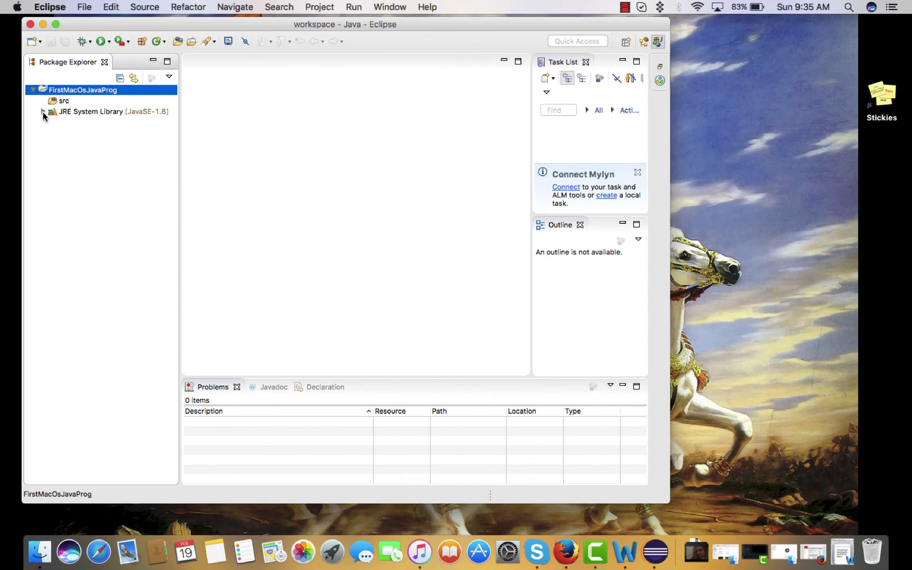
pyautogui.click(51, 103)
pyautogui.rightClick(52, 106)
pyautogui.moveTo(74, 109)
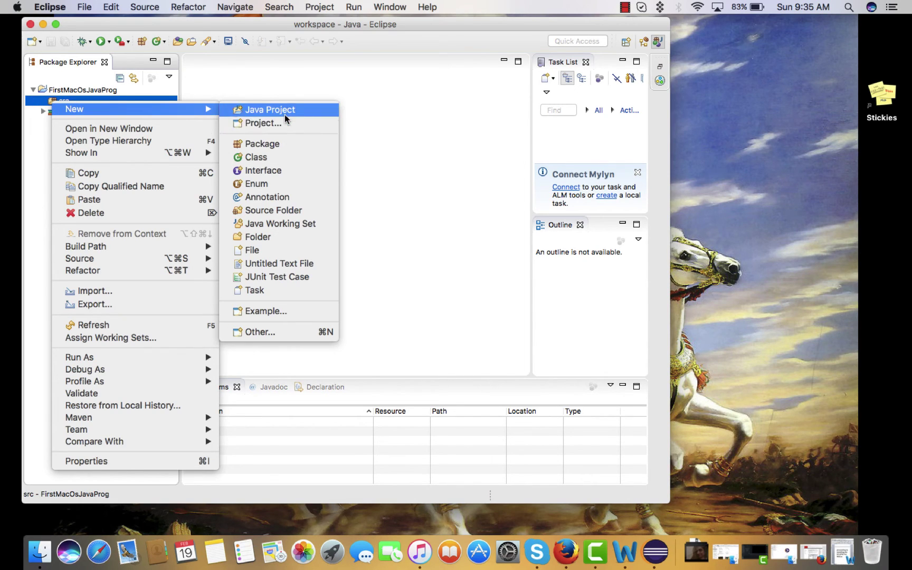
pyautogui.click(272, 159)
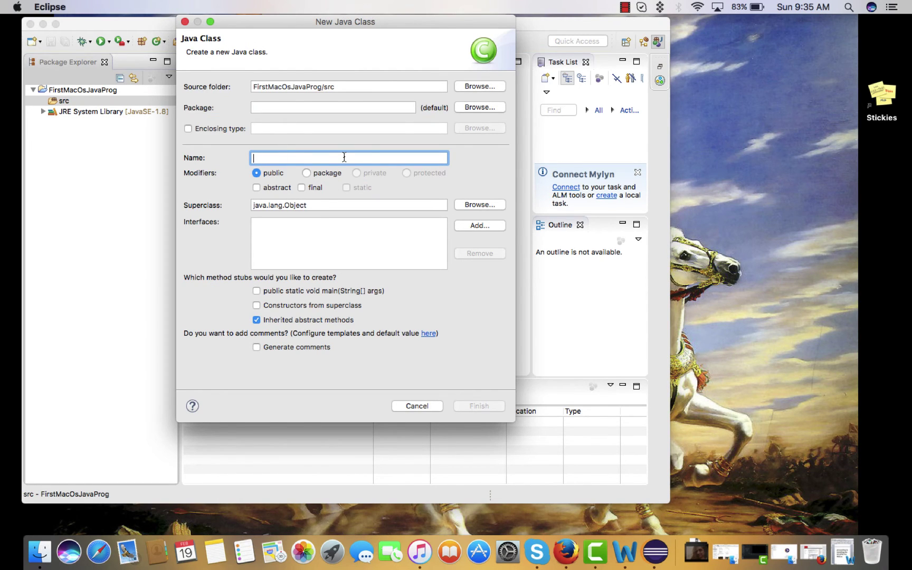
pyautogui.write('FirstclassFile')
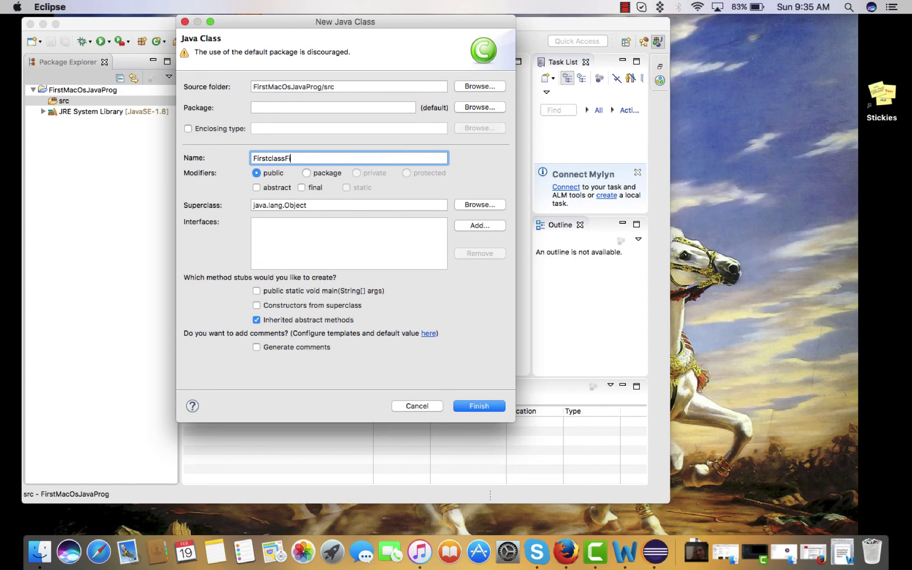
# - Create class FirstclassFile with a main method stub and no inherited abstract methods
pyautogui.click(256, 290)
pyautogui.click(257, 320)
pyautogui.click(483, 407)
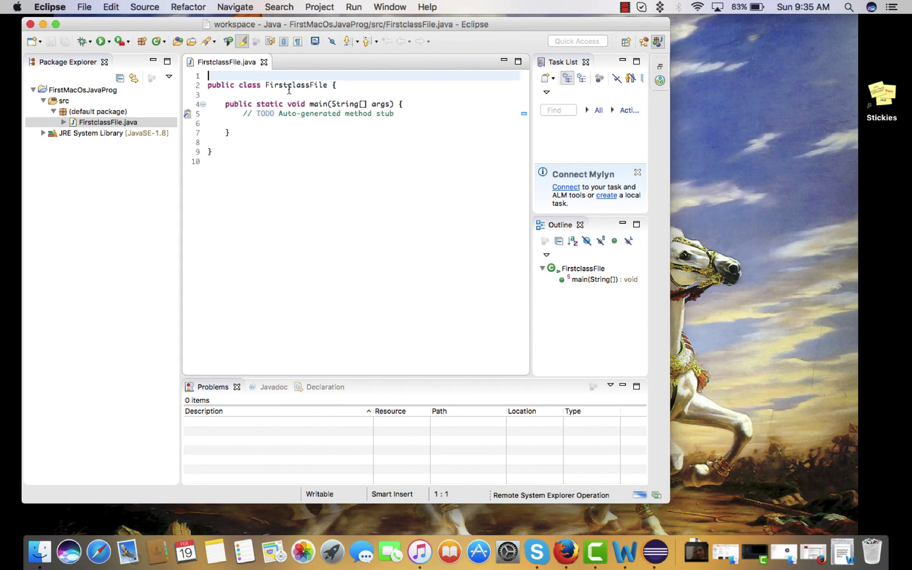
# - Maximize the window and editor, and add a new line after main's TODO comment
pyautogui.click(56, 25)
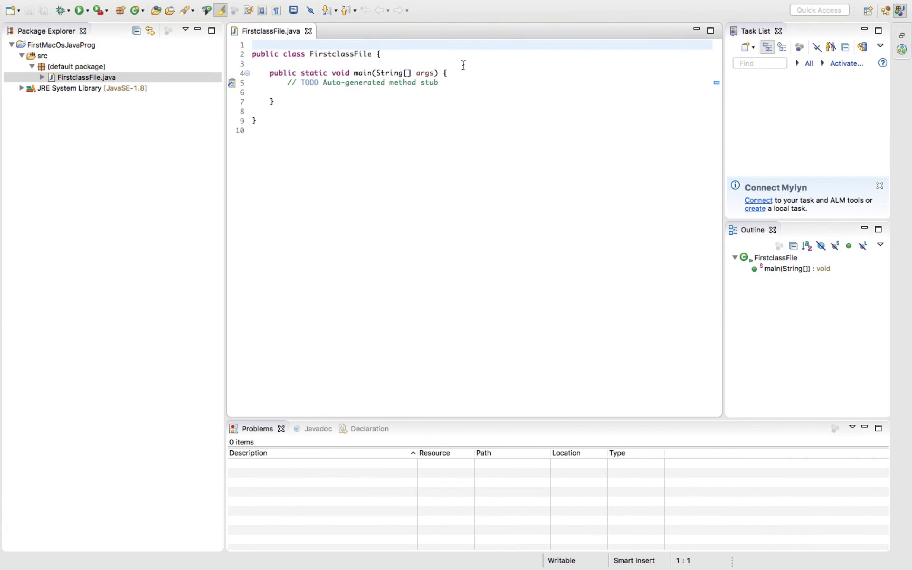
pyautogui.doubleClick(279, 33)
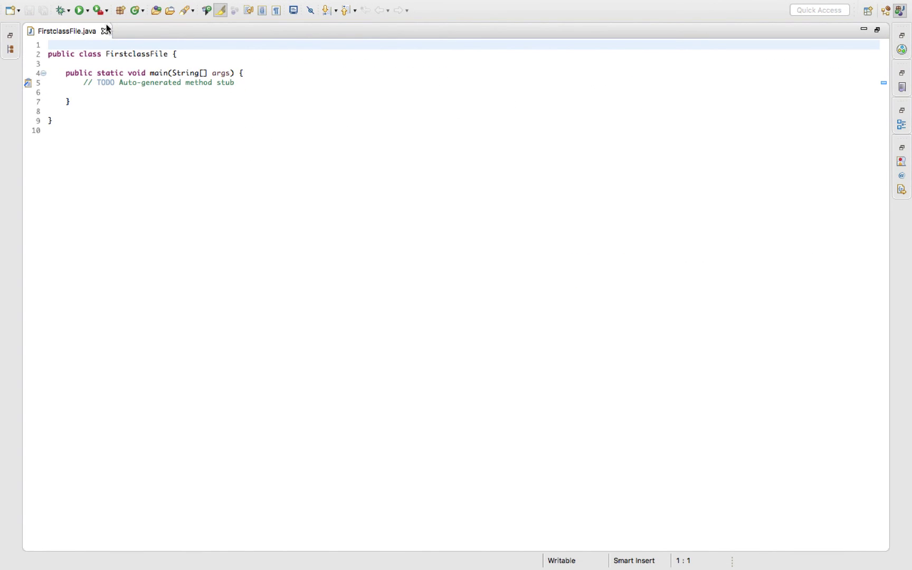
pyautogui.click(275, 83)
pyautogui.press('Return')
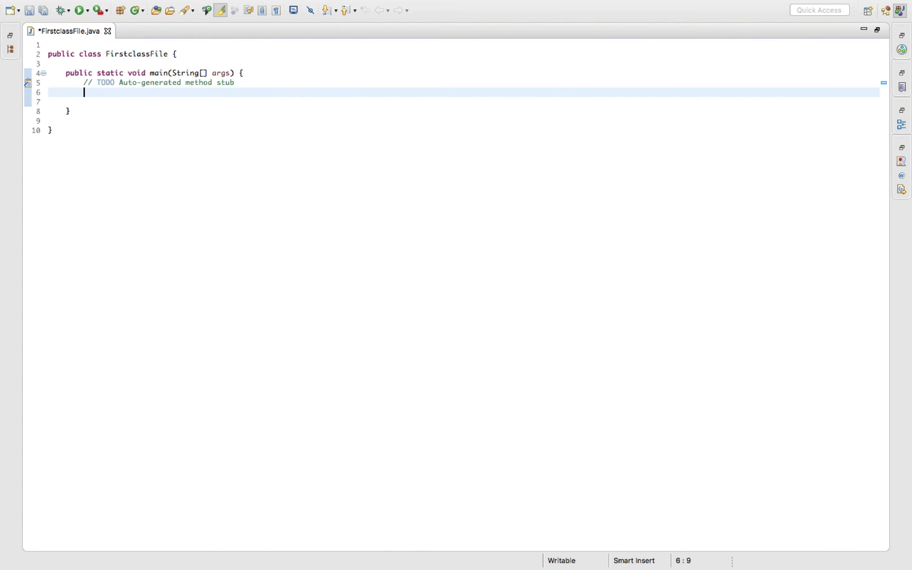
pyautogui.write('sysout')
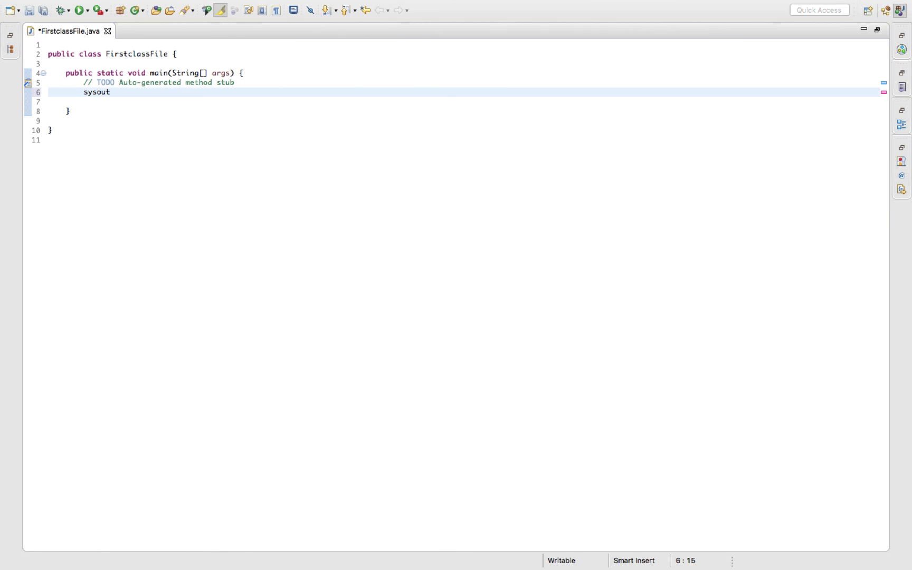
# - Expand sysout into a println printing "Welcome to JAVA fist Progam on MACos"
pyautogui.press('super+space')
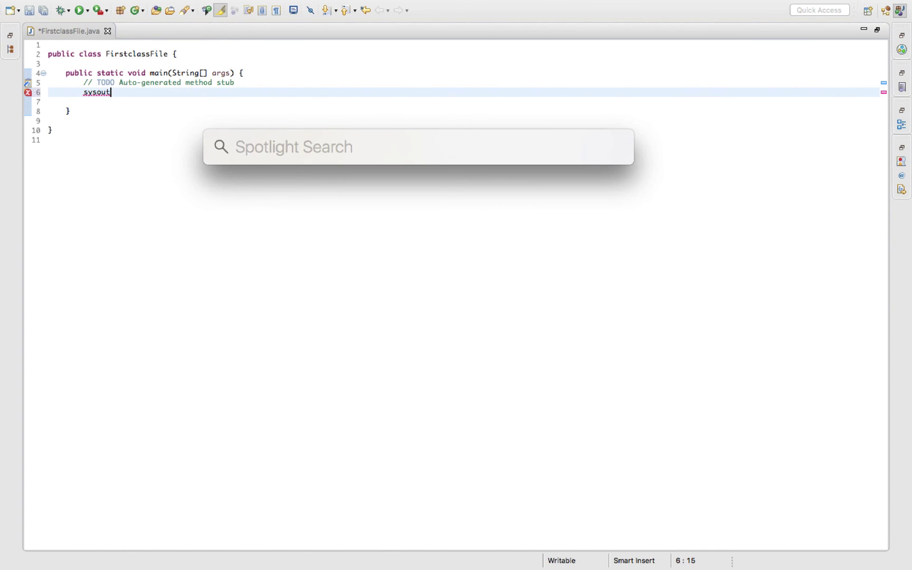
pyautogui.click(194, 143)
pyautogui.click(183, 93)
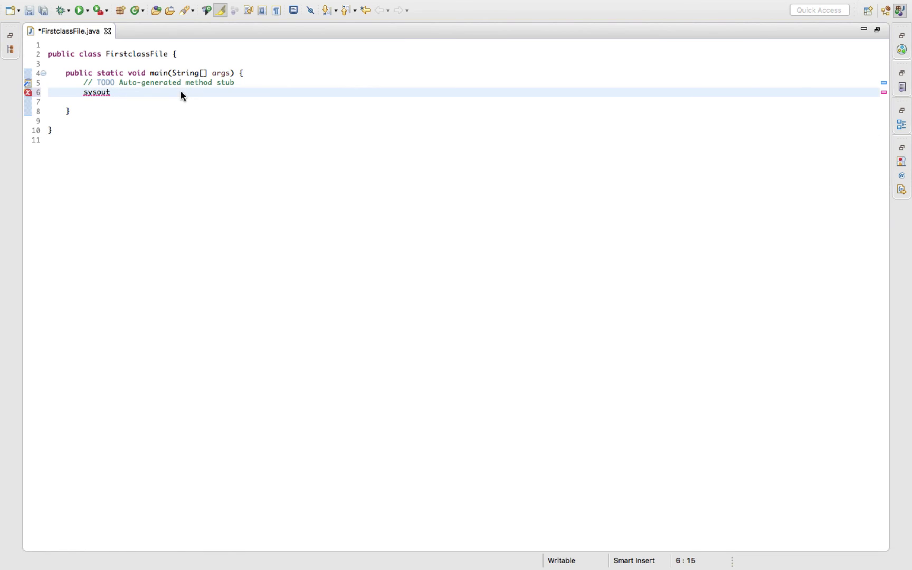
pyautogui.hotkey('ctrl', 'space')
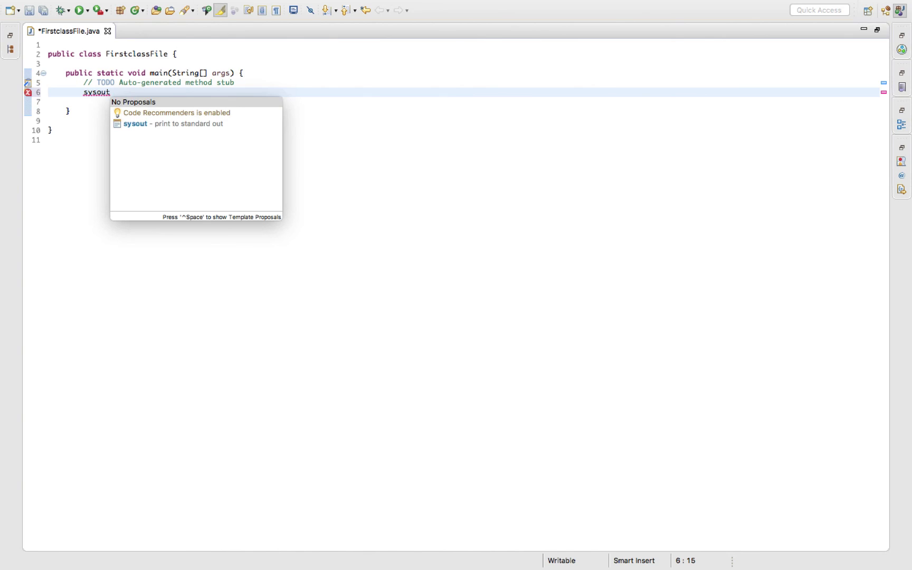
pyautogui.press('Escape')
pyautogui.press('BackSpace')
pyautogui.press('BackSpace')
pyautogui.press('BackSpace')
pyautogui.press('BackSpace')
pyautogui.press('BackSpace')
pyautogui.press('BackSpace')
pyautogui.write('sysout')
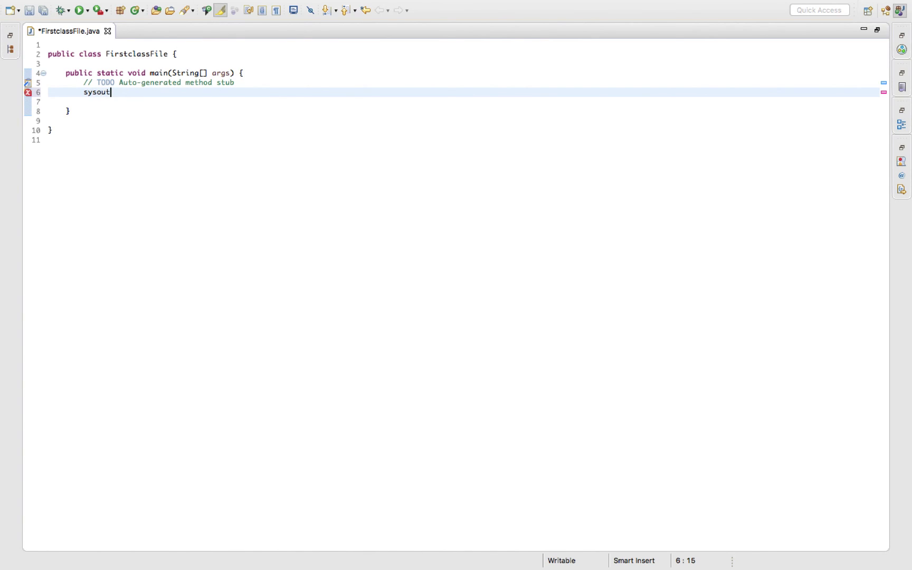
pyautogui.hotkey('ctrl', 'space')
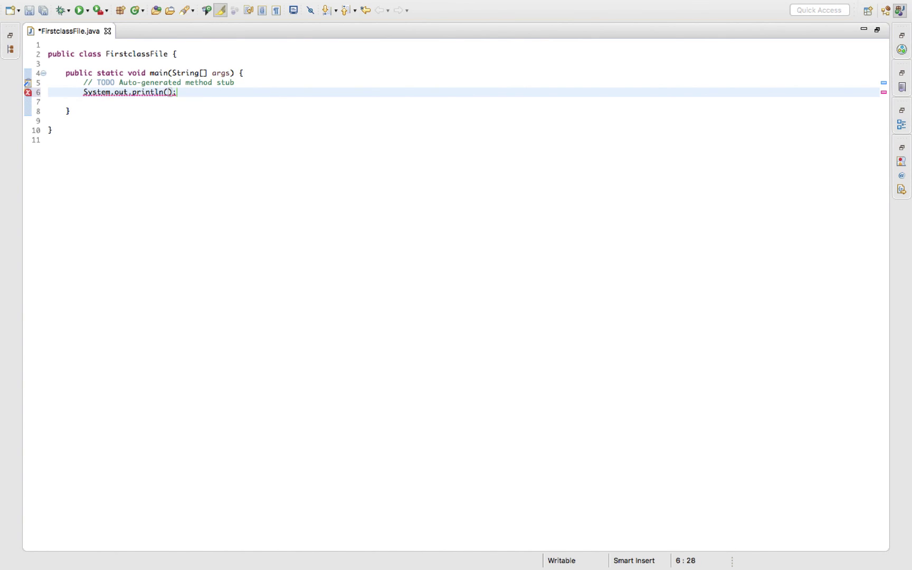
pyautogui.write('"')
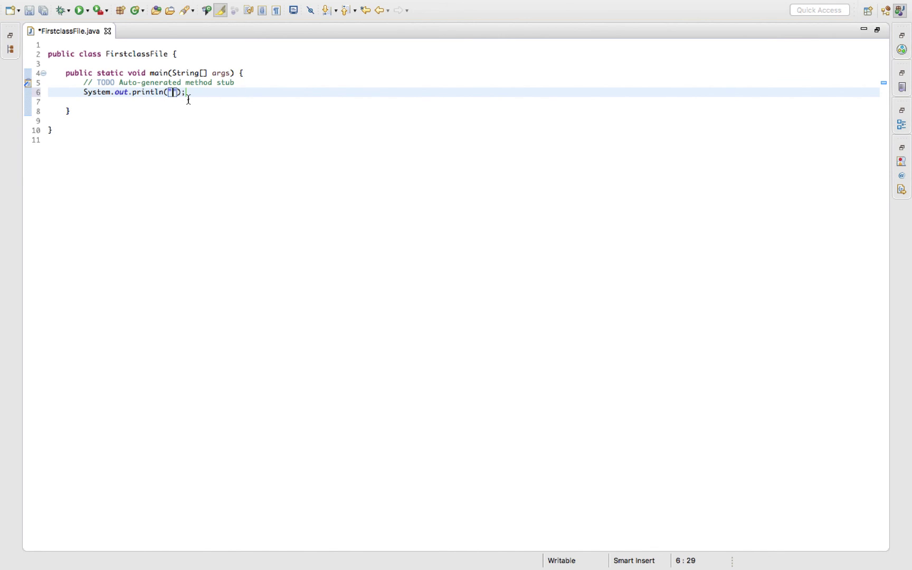
pyautogui.write('Welcome ')
pyautogui.write('to JAVA')
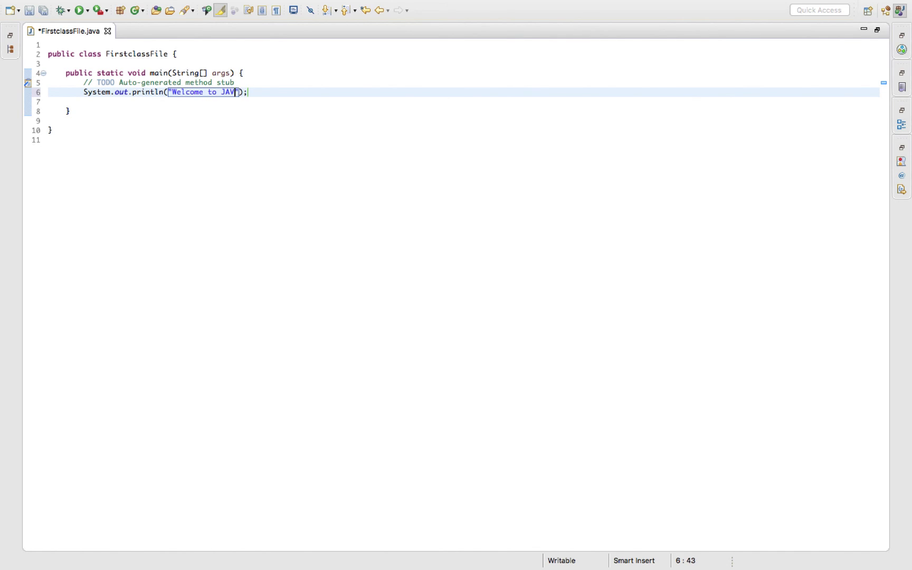
pyautogui.press('End')
pyautogui.press('Left')
pyautogui.write('fist Pro')
pyautogui.write('gam a')
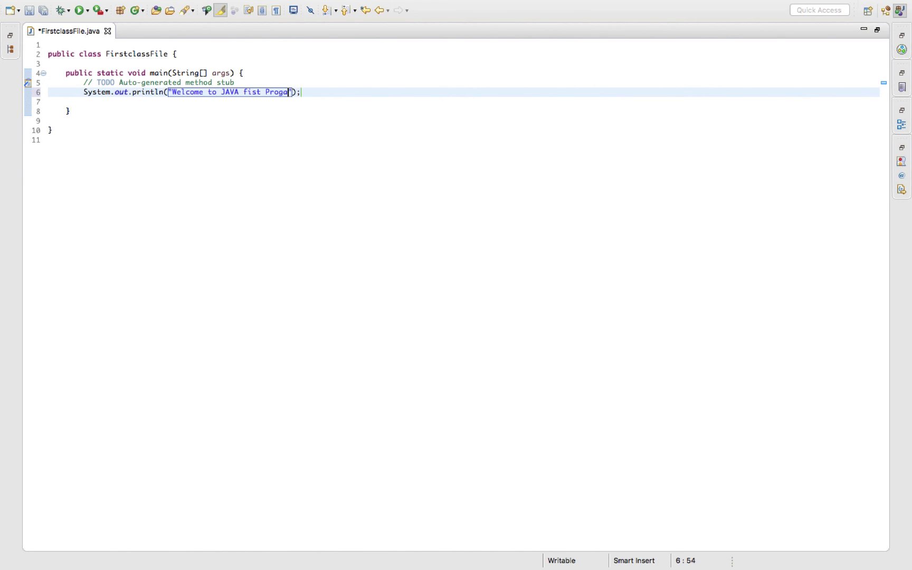
pyautogui.write('n MAC')
pyautogui.write('os')
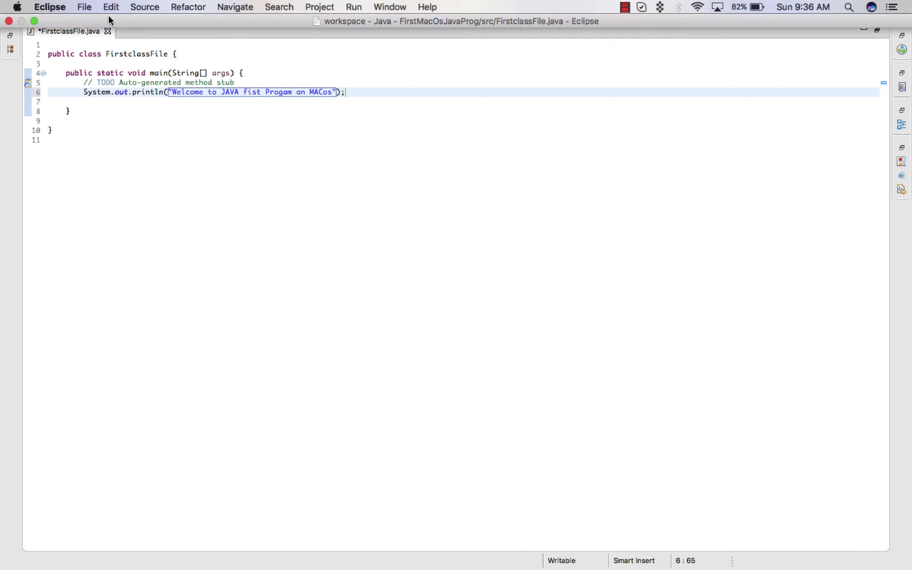
# - Save and run FirstclassFile, printing the welcome message in the console
pyautogui.click(80, 10)
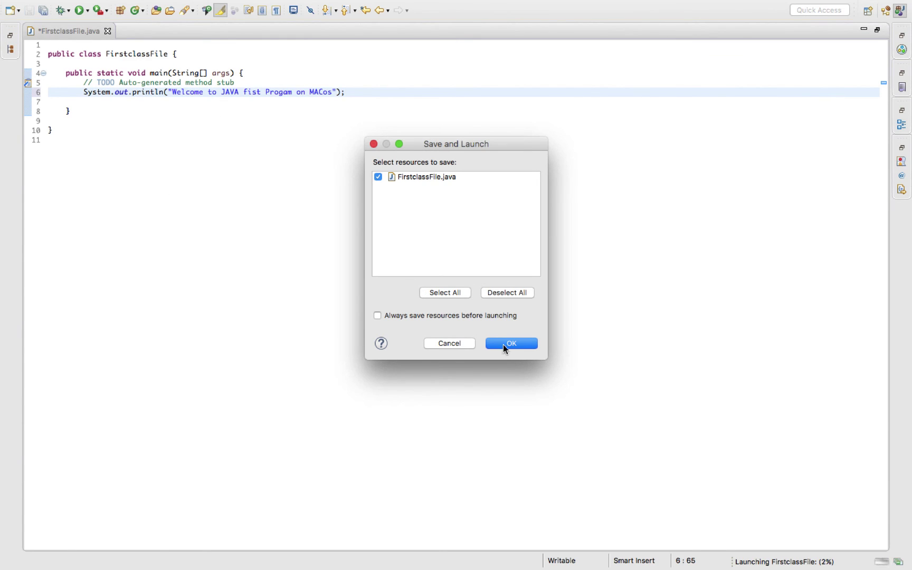
pyautogui.click(511, 343)
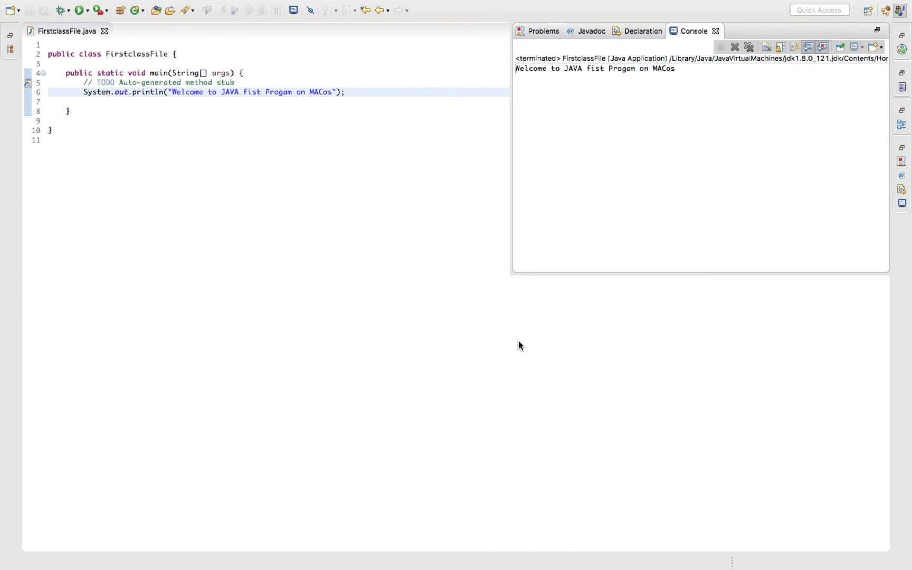